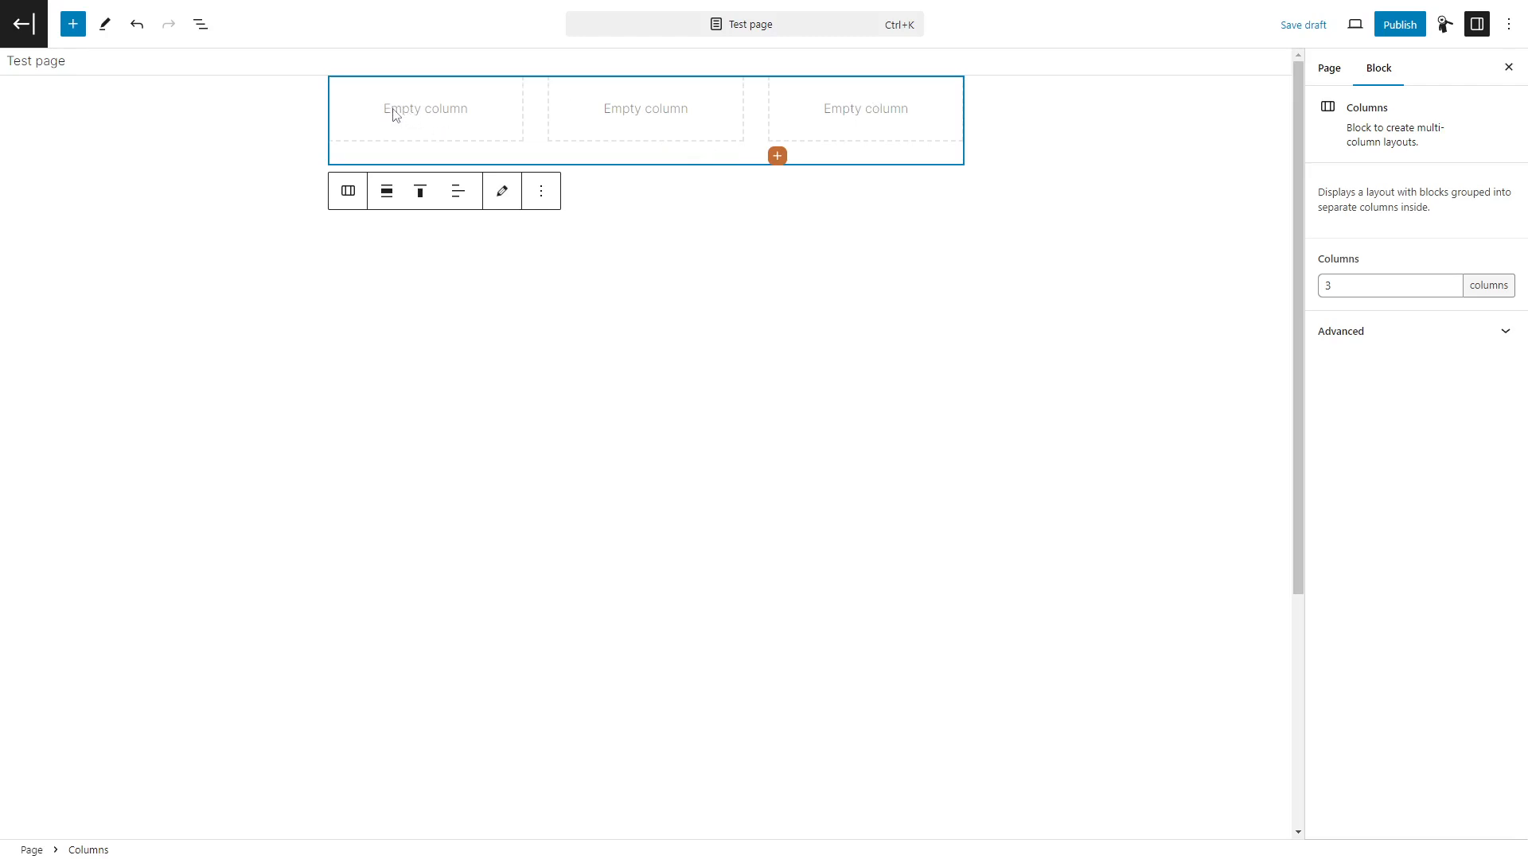
Add an Image block with the sunset picture to the first column and show it in preview mode
click(396, 116)
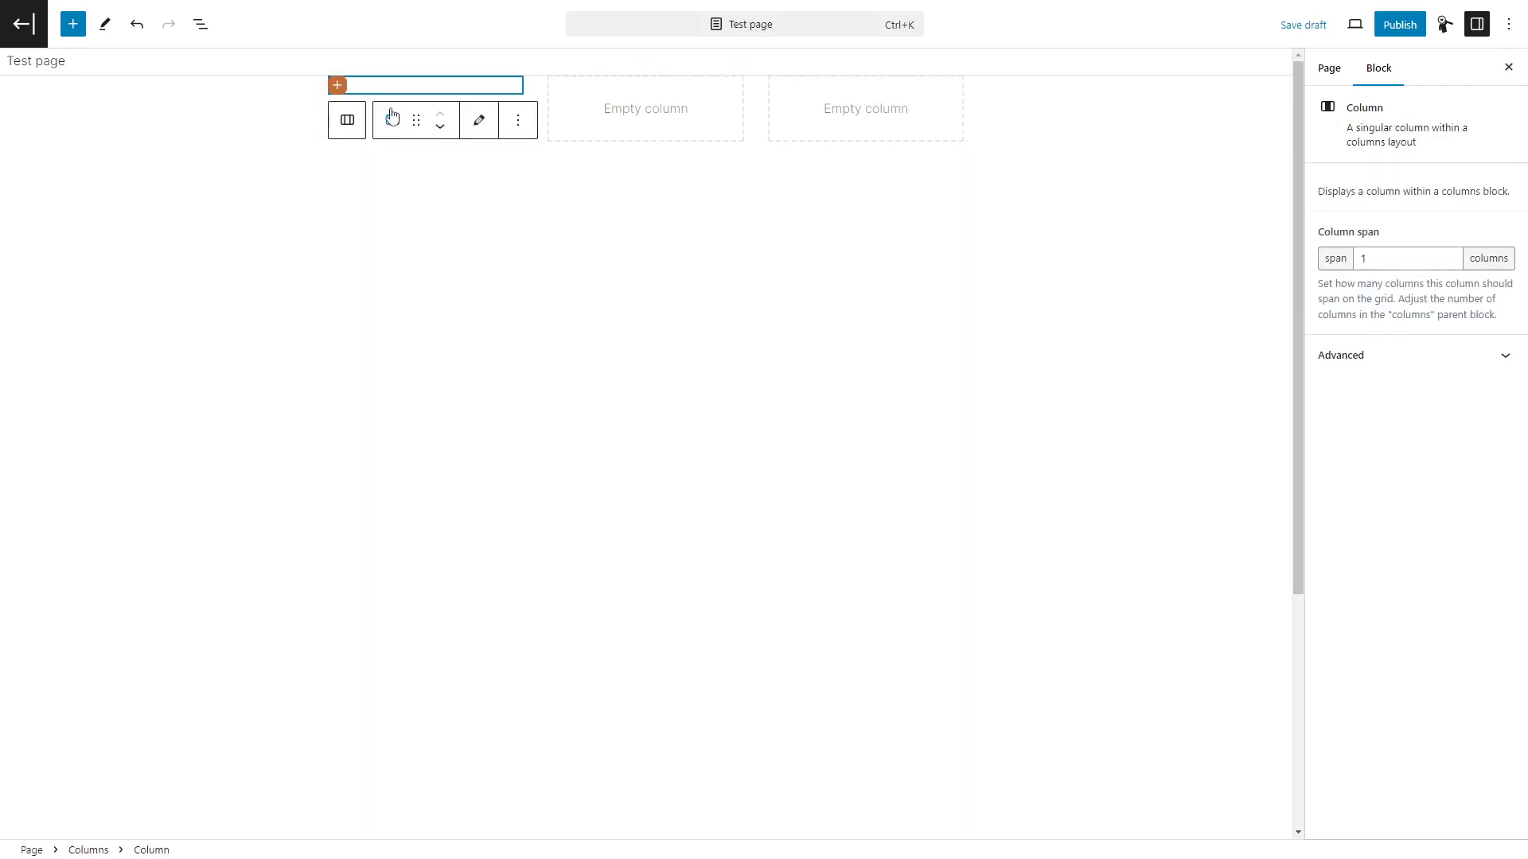
click(337, 85)
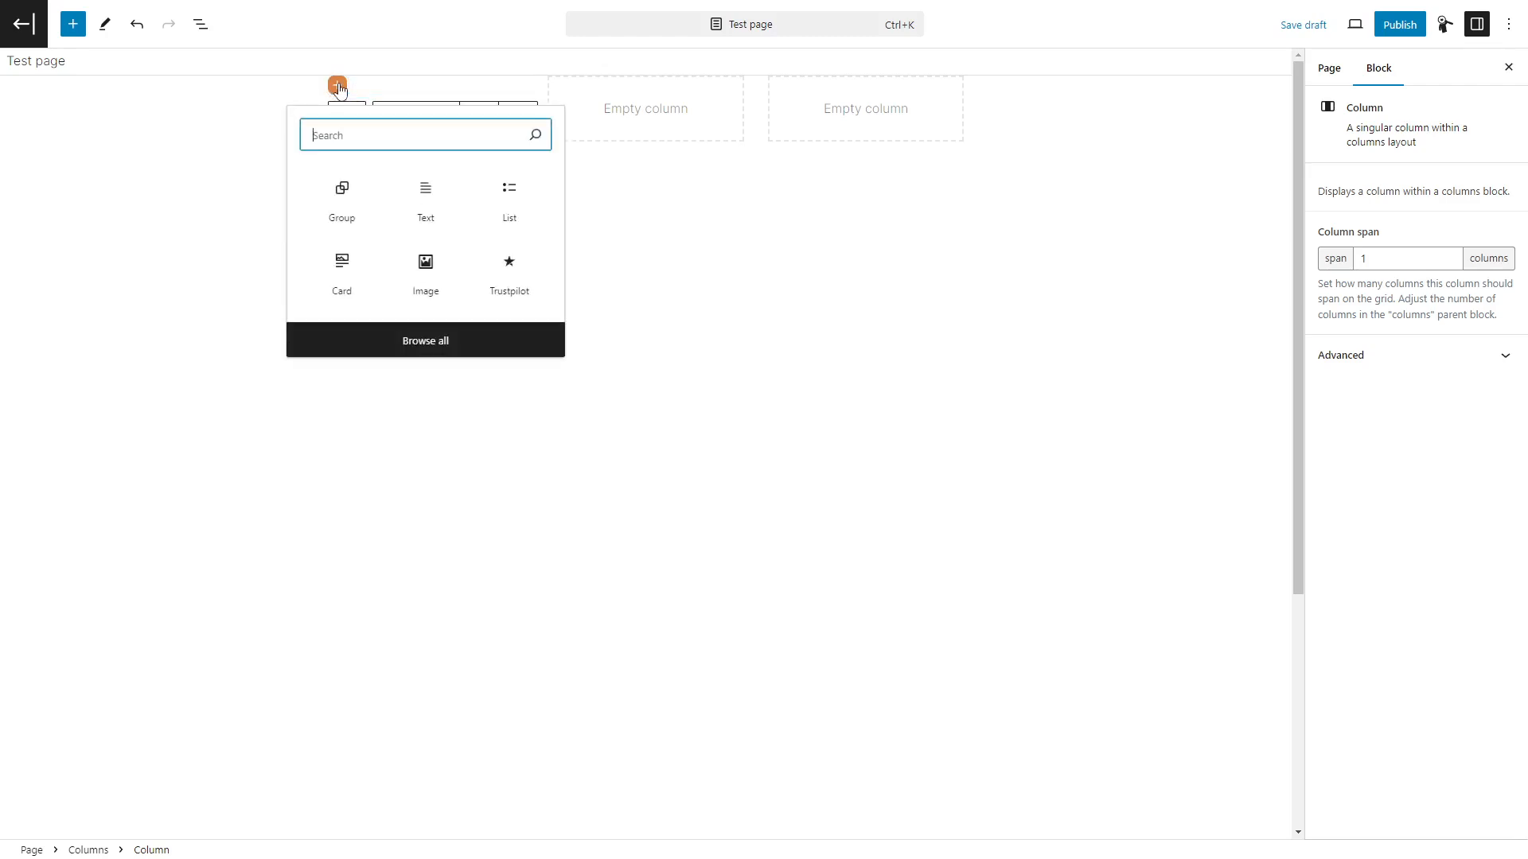
click(424, 271)
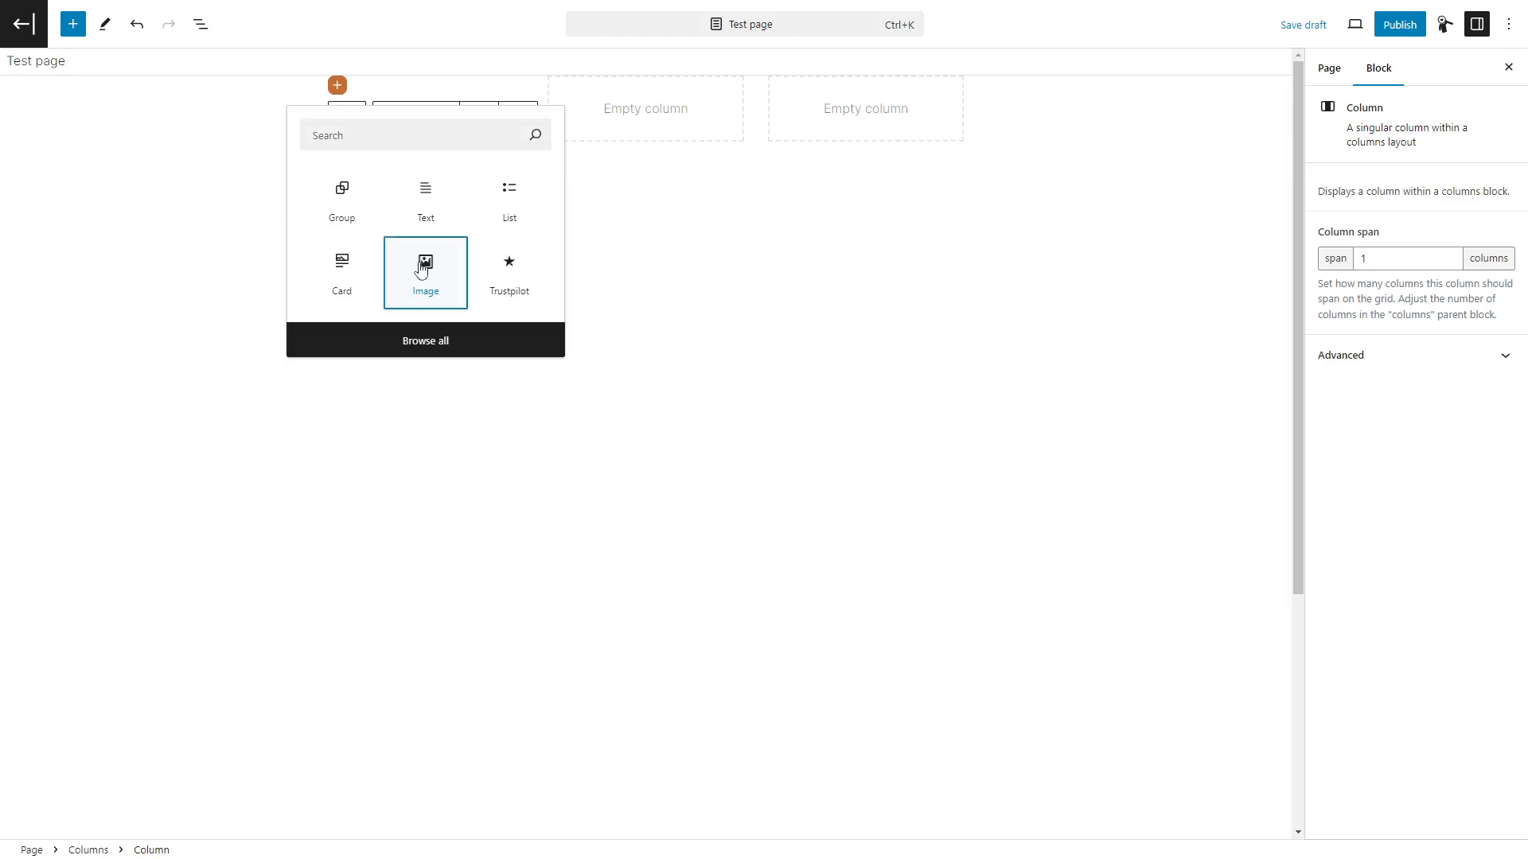
click(467, 133)
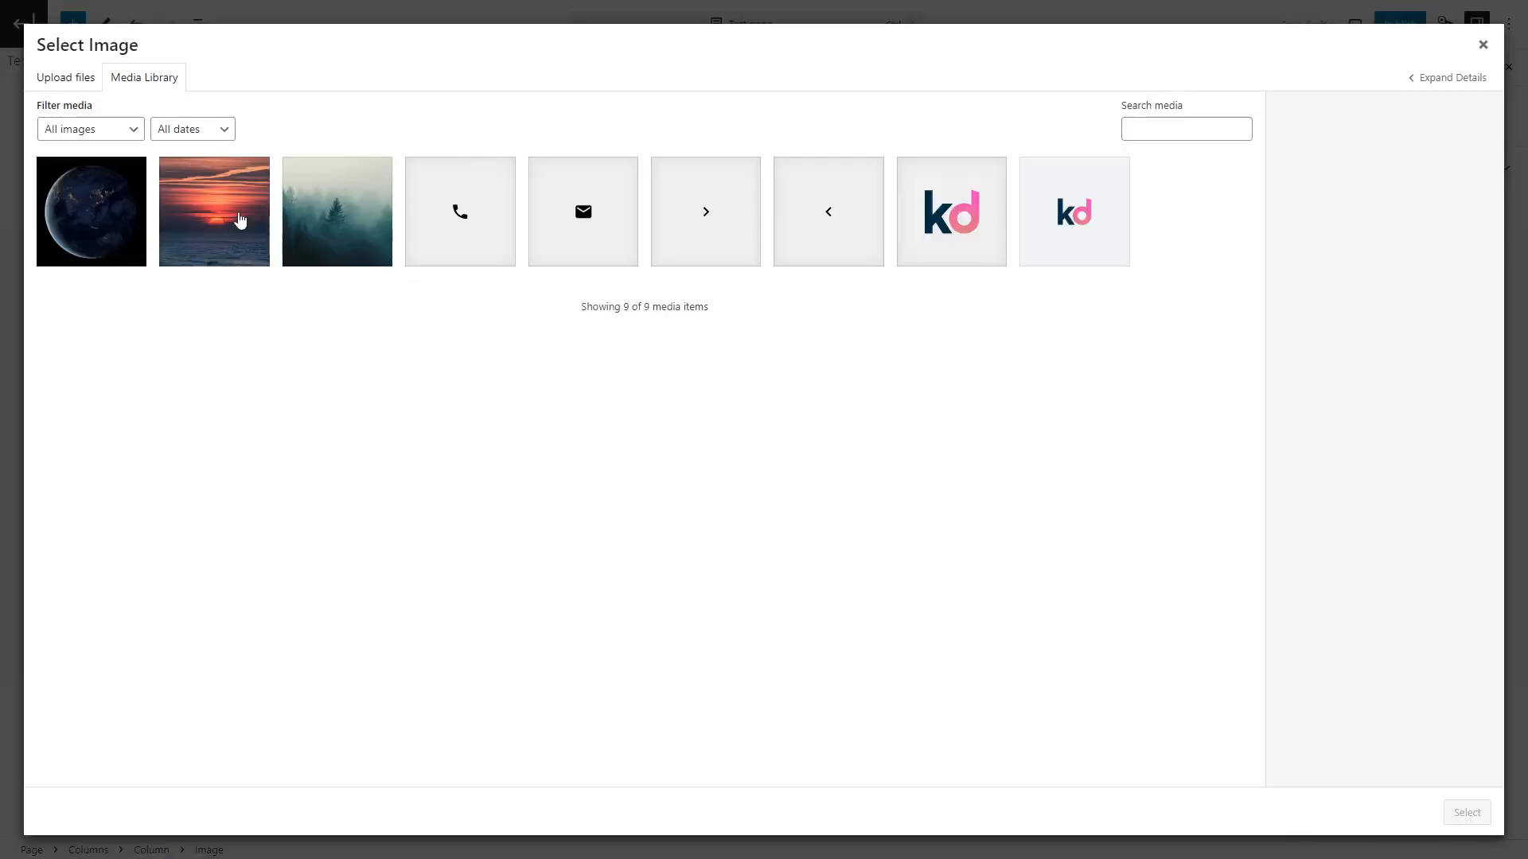
click(223, 205)
click(1452, 812)
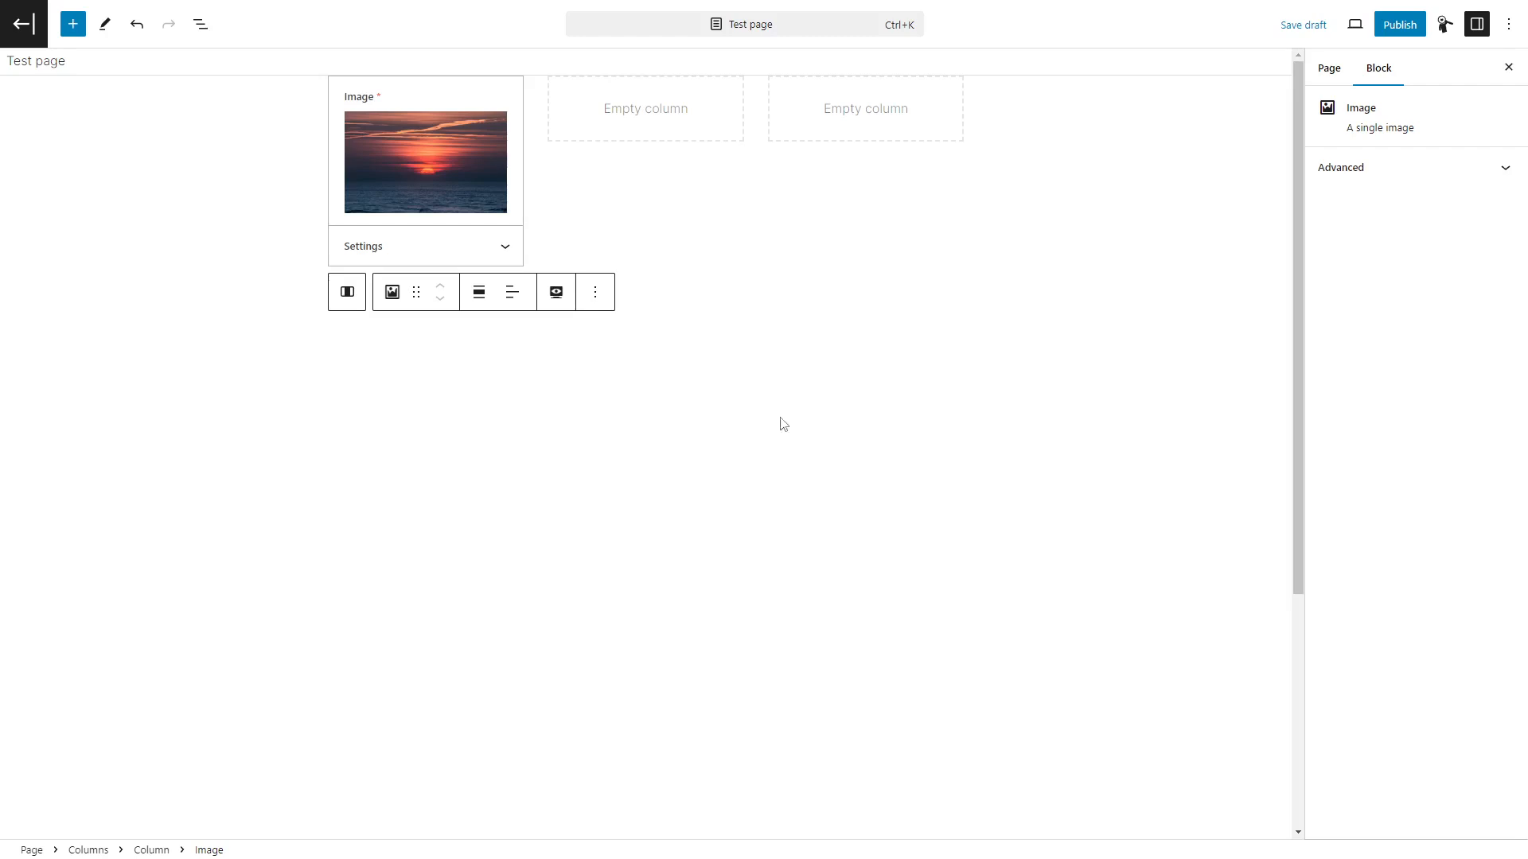
click(547, 301)
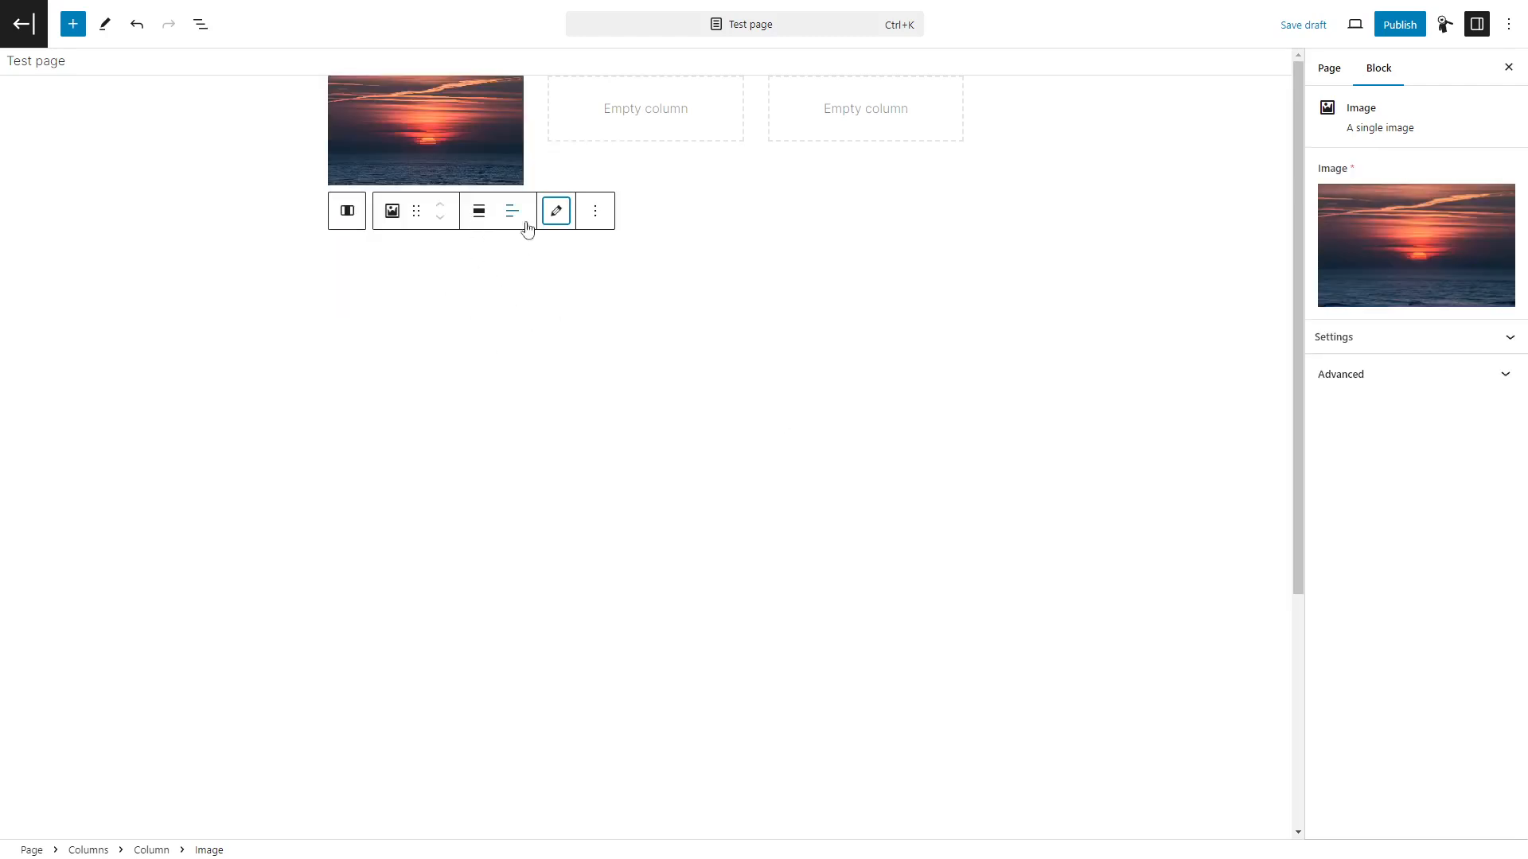
Add a Card block to the middle column and give it the misty forest picture from the media library
click(666, 124)
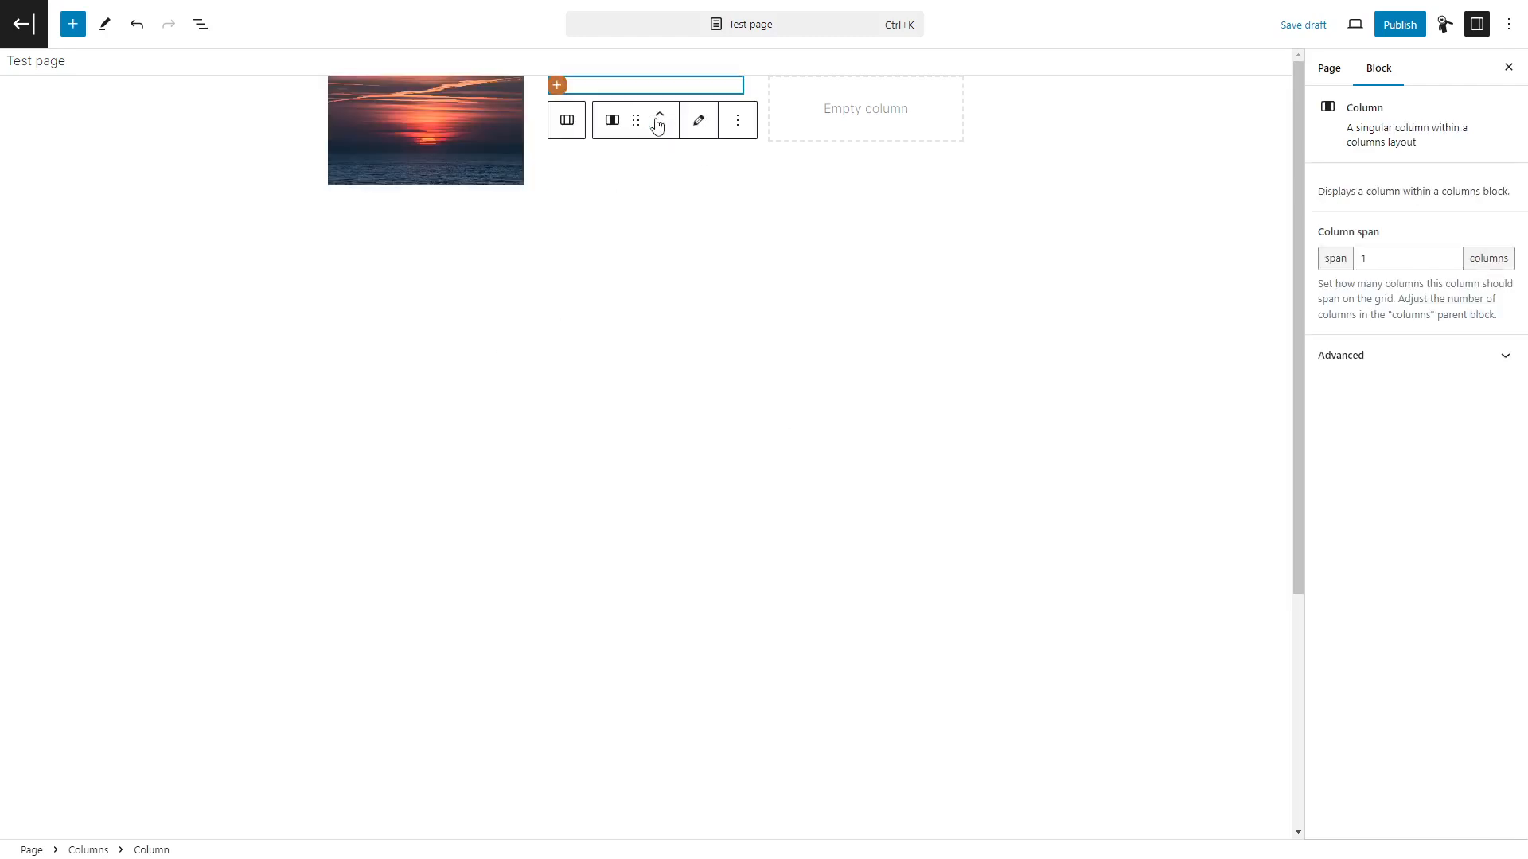
click(557, 86)
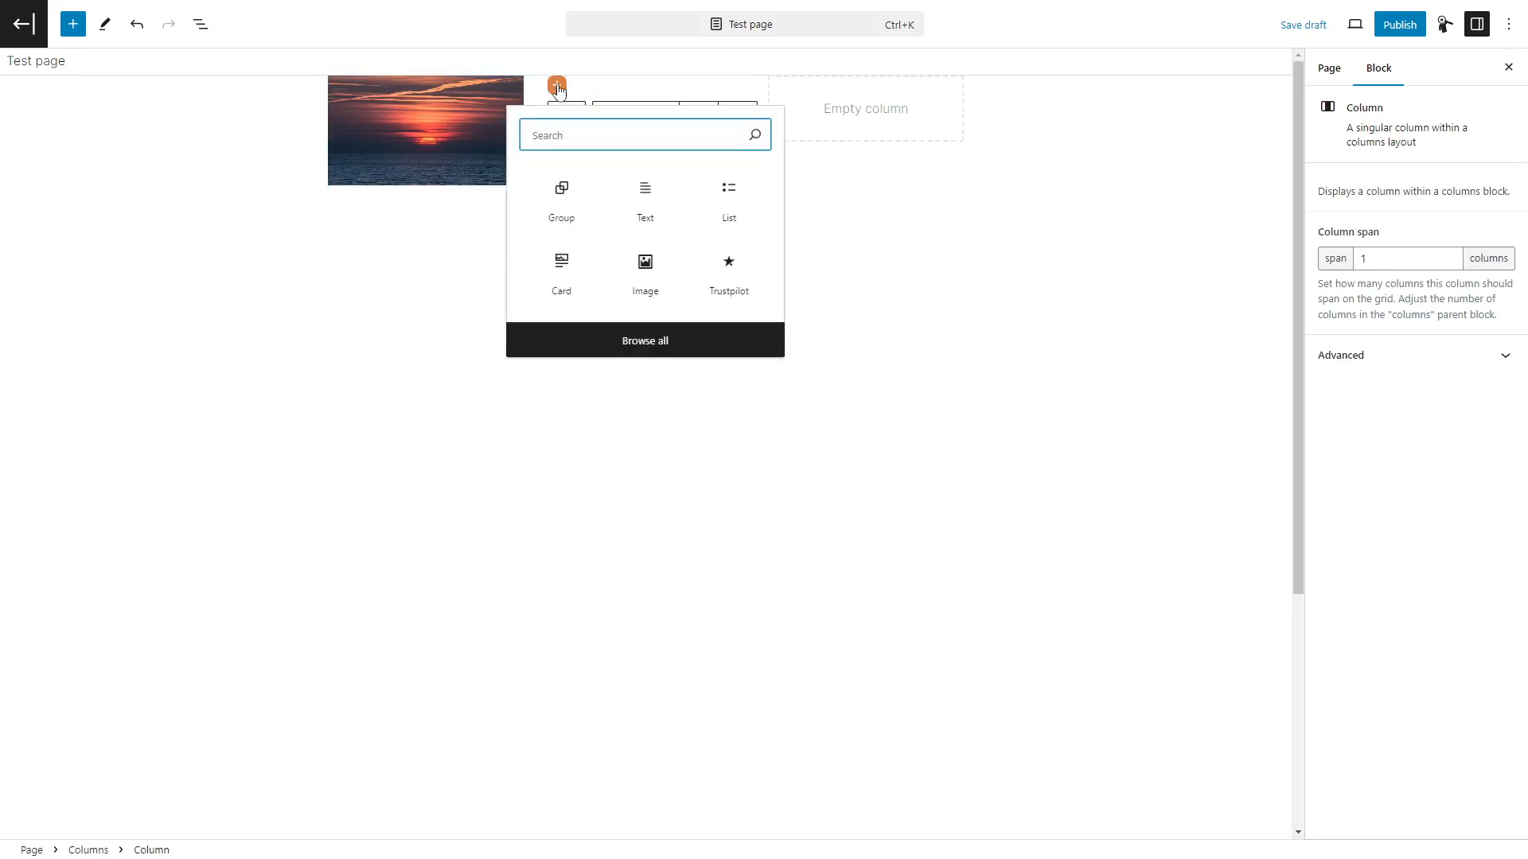
click(570, 276)
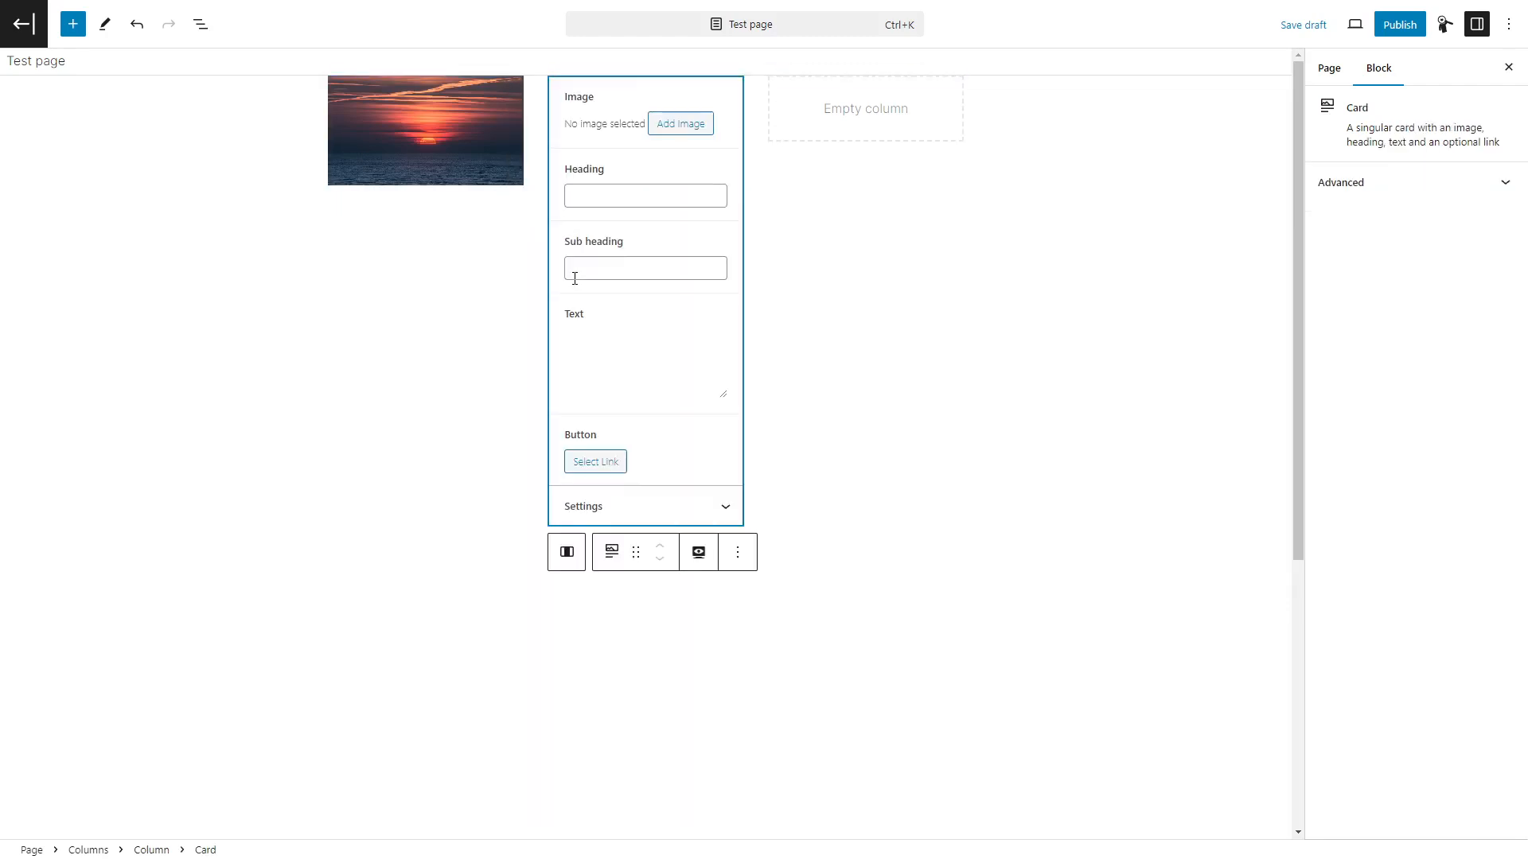
click(689, 125)
click(340, 225)
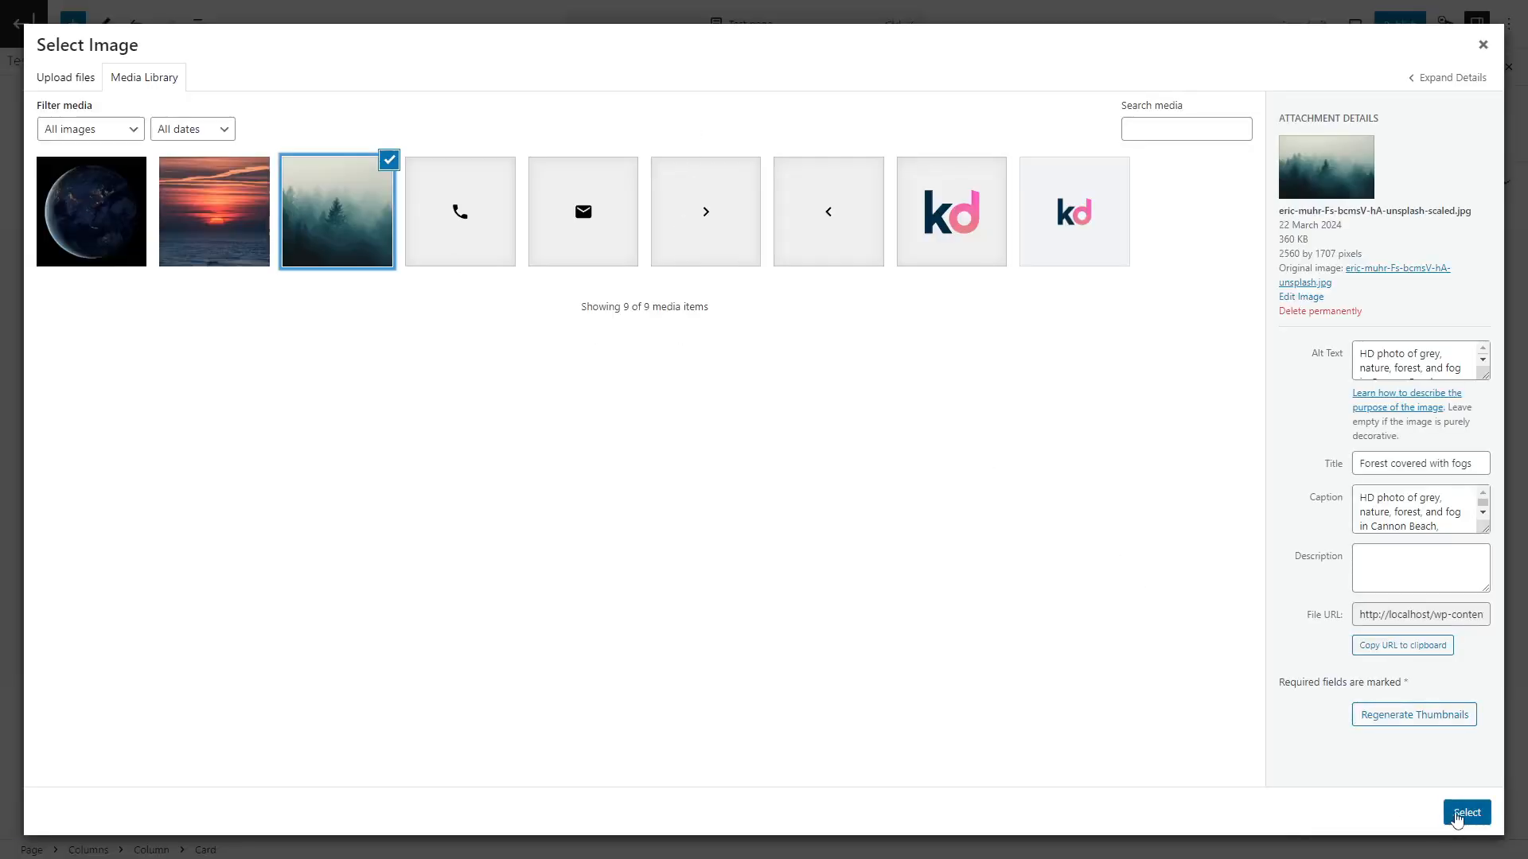
click(1467, 813)
Set the card's heading to "Heading" and show the card in preview mode
click(610, 280)
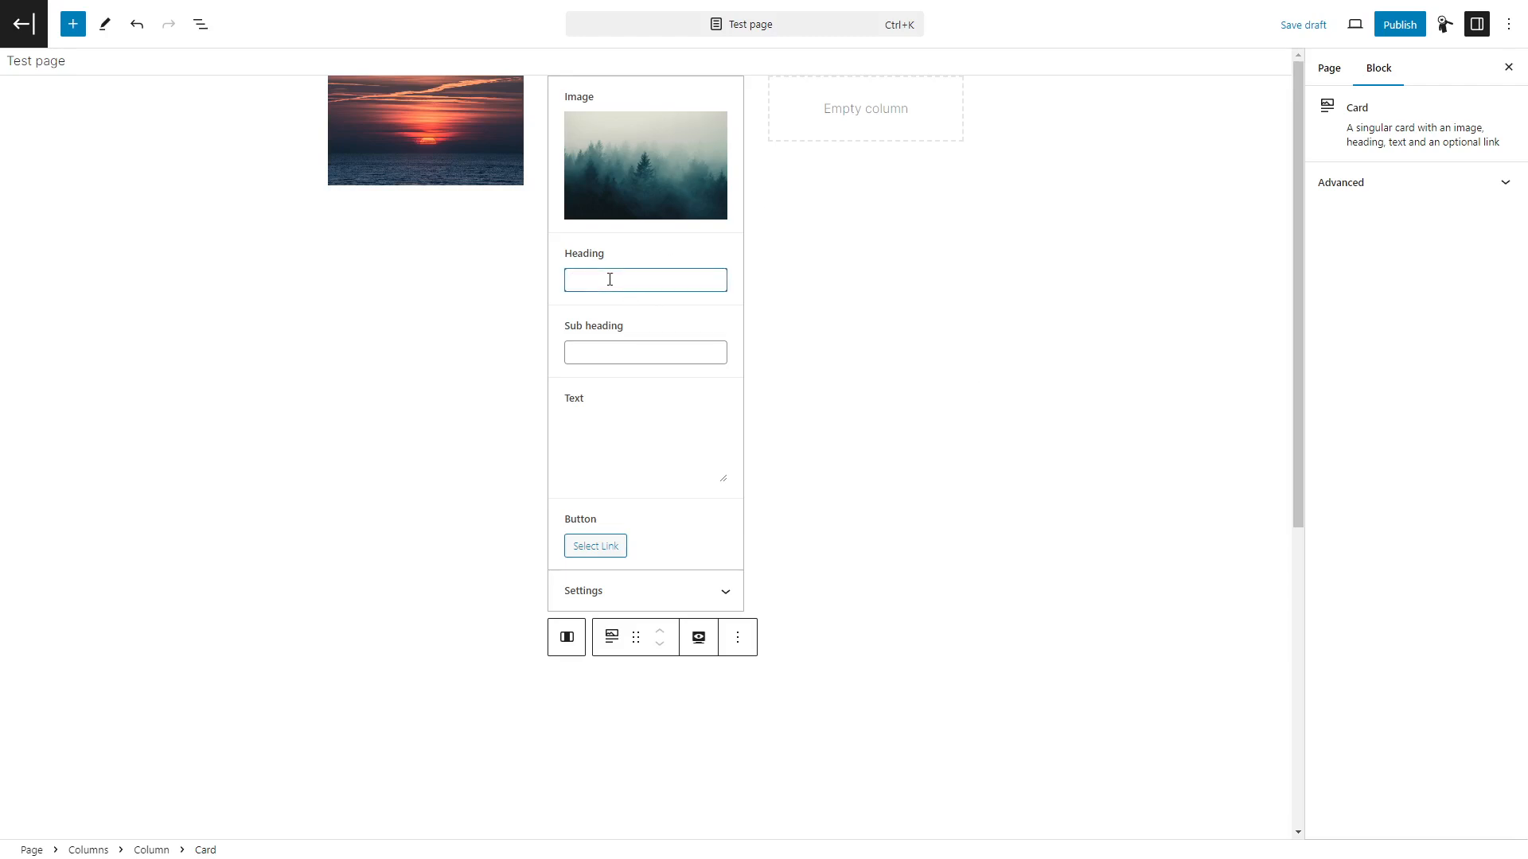
text(Heading)
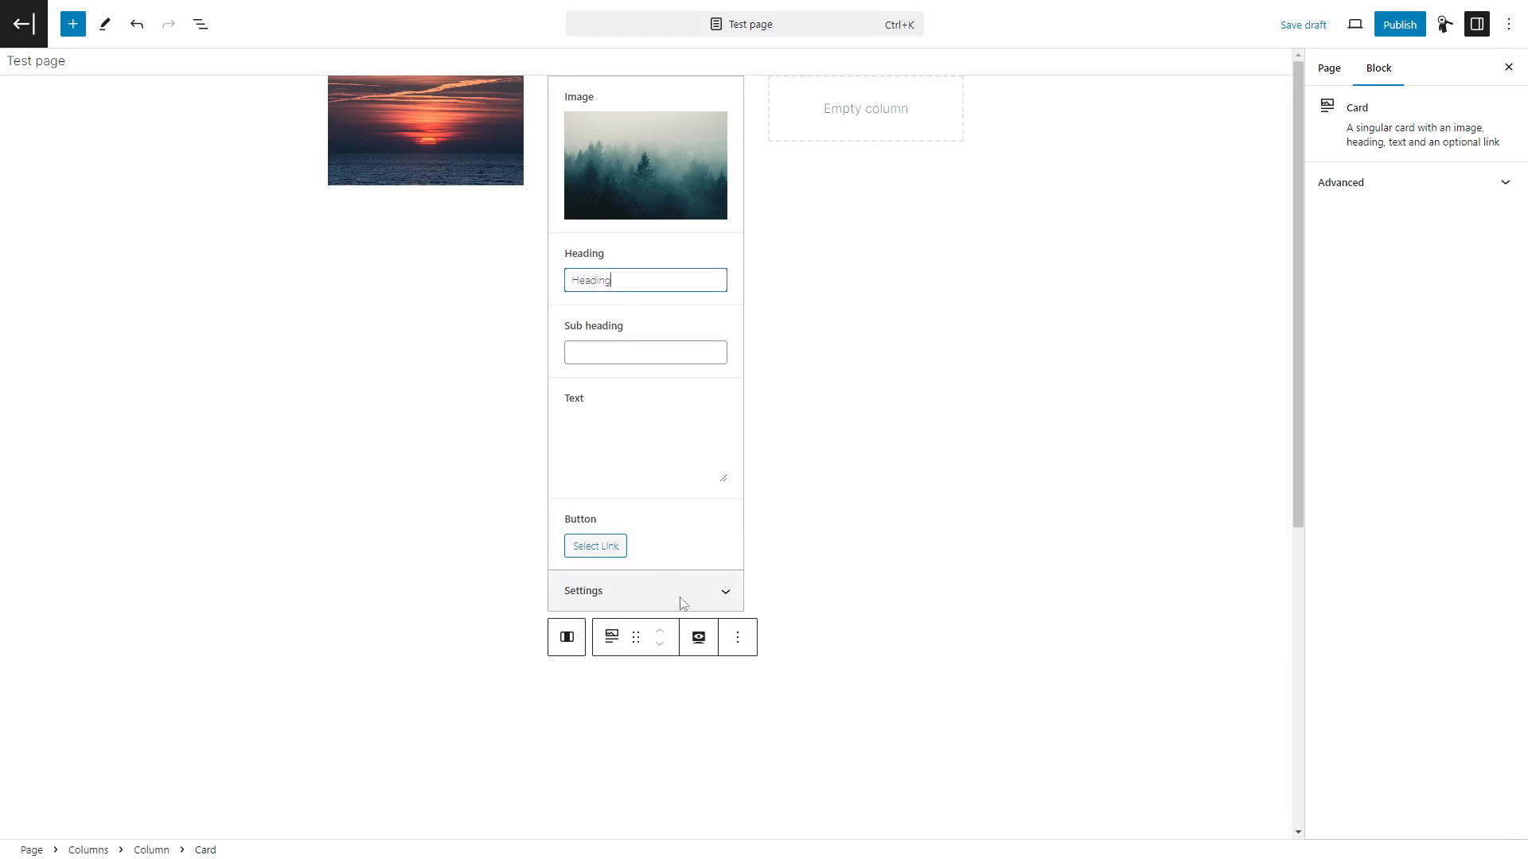
click(699, 638)
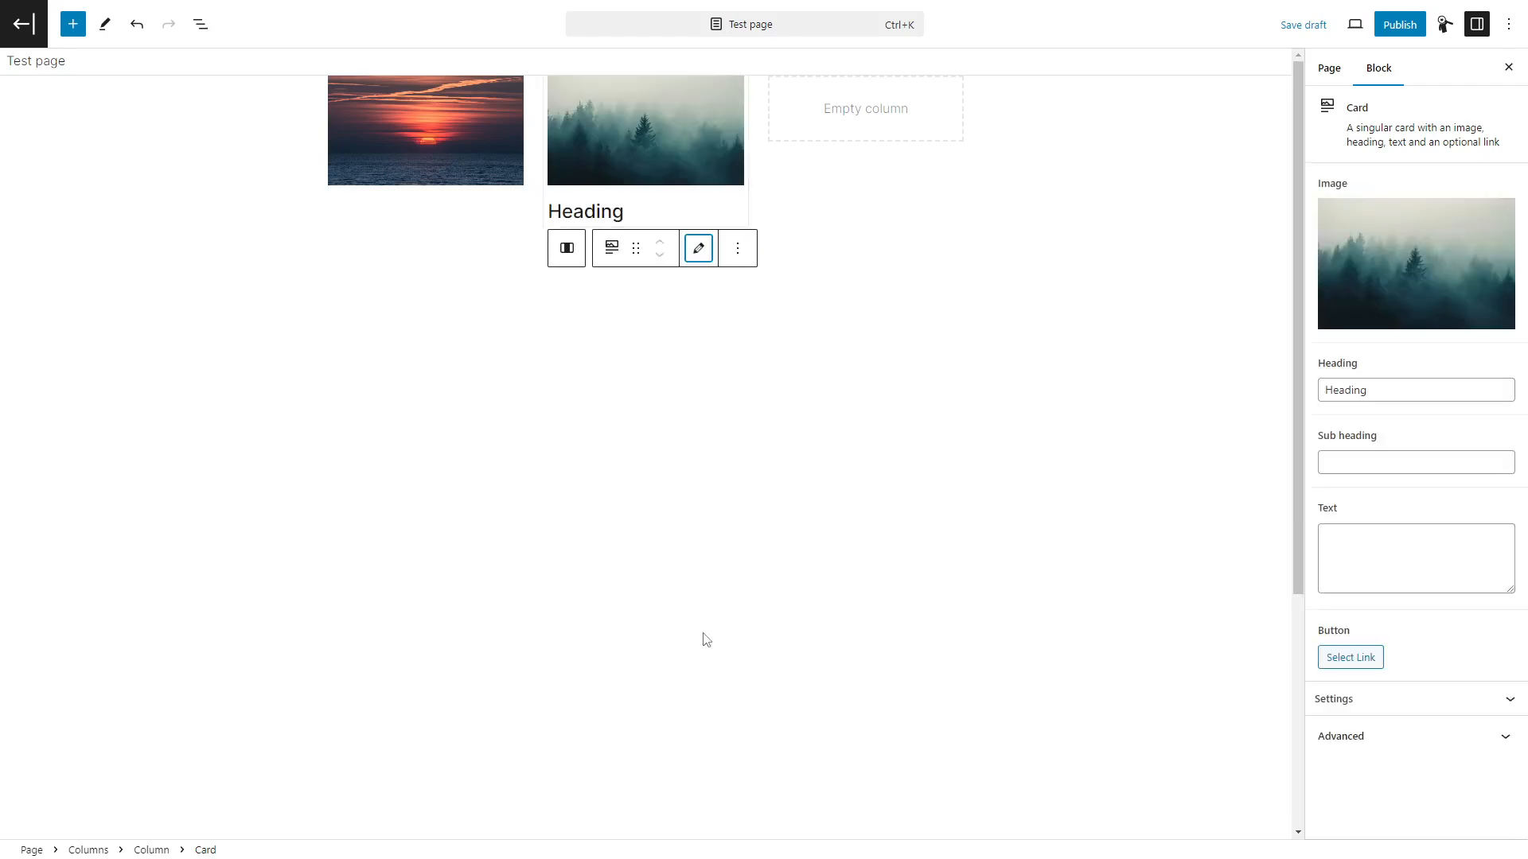
Add a Text block to the third column with the title "Heading 2" and a Lorem ipsum paragraph, shown in preview mode
click(863, 118)
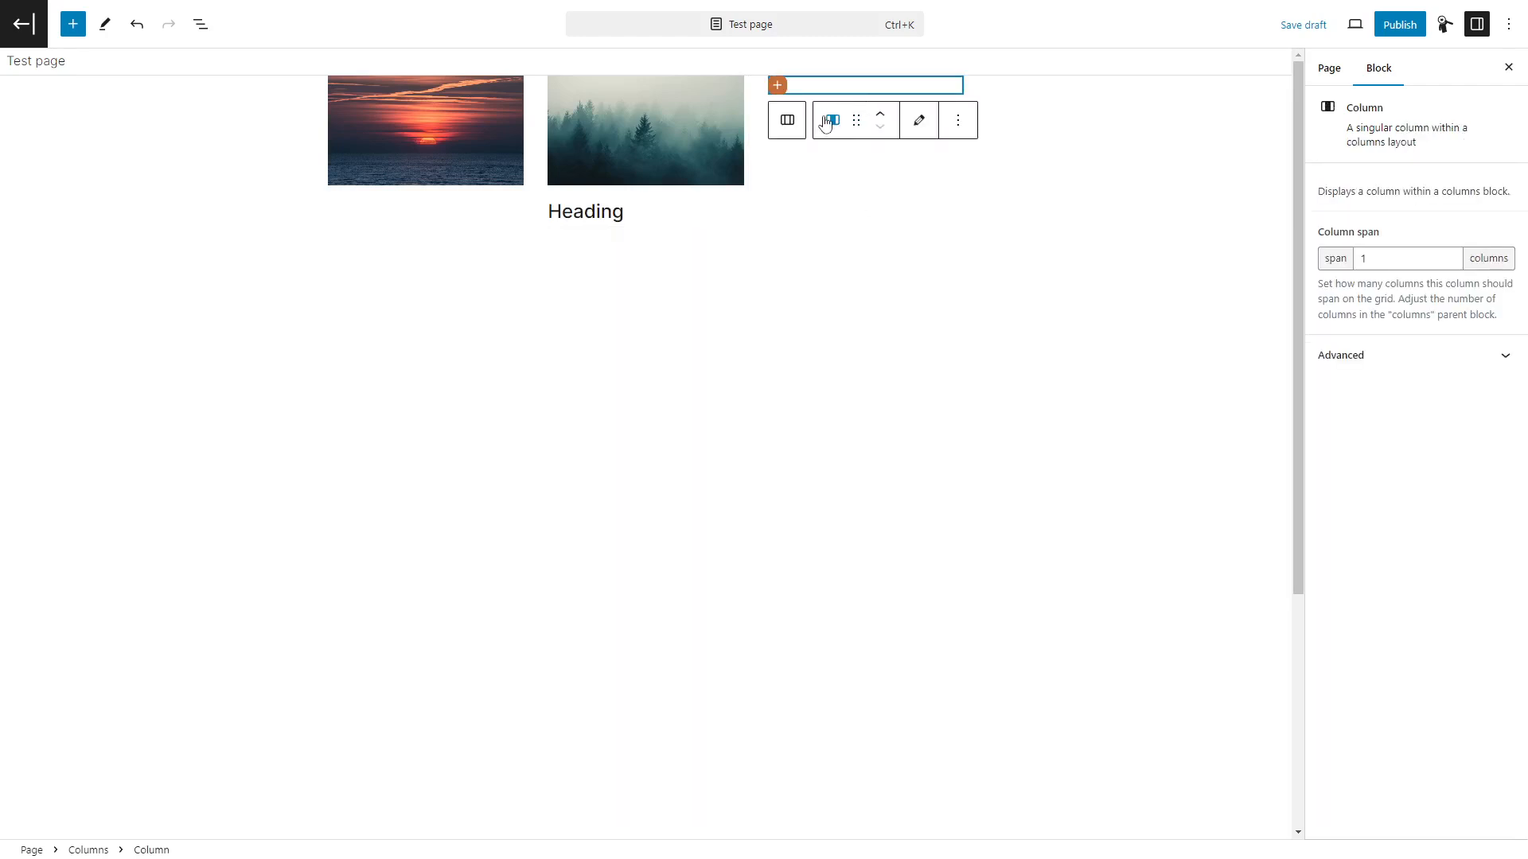
click(777, 86)
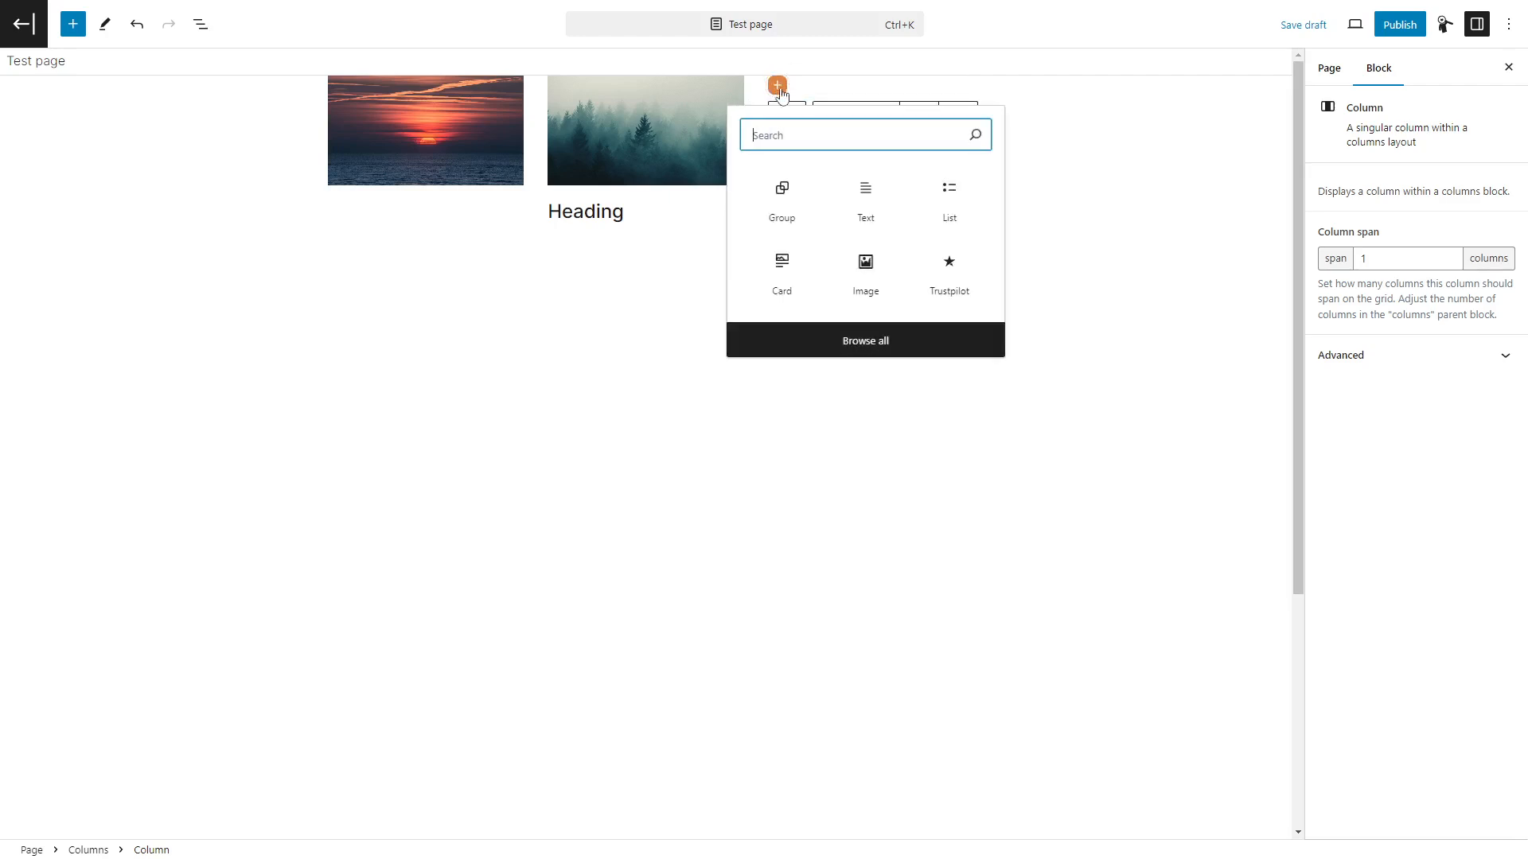
click(864, 200)
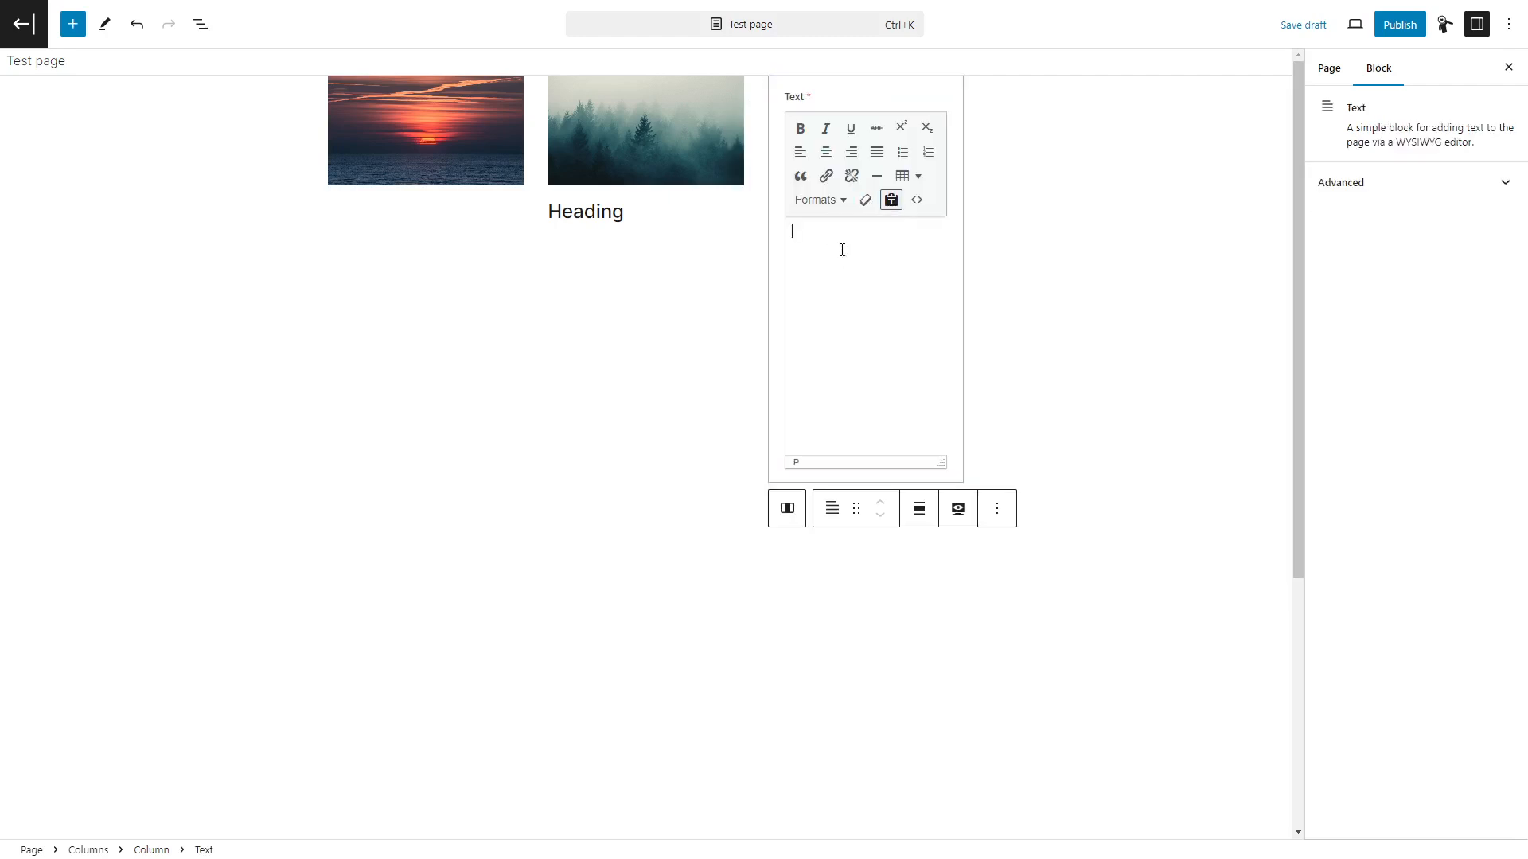
text(Heading 2 Lorem ipsum dolor sit amet, consectetur adipiscing elit. Phasellus non neque ipsum. Praesent at condimentum eros, vitae molestie leo. Nullam condimentum sit amet nunc at convallis. Maecenas aliquam posuere sapien, et fringilla metus porta sed. Nunc ac pellentesque odio.)
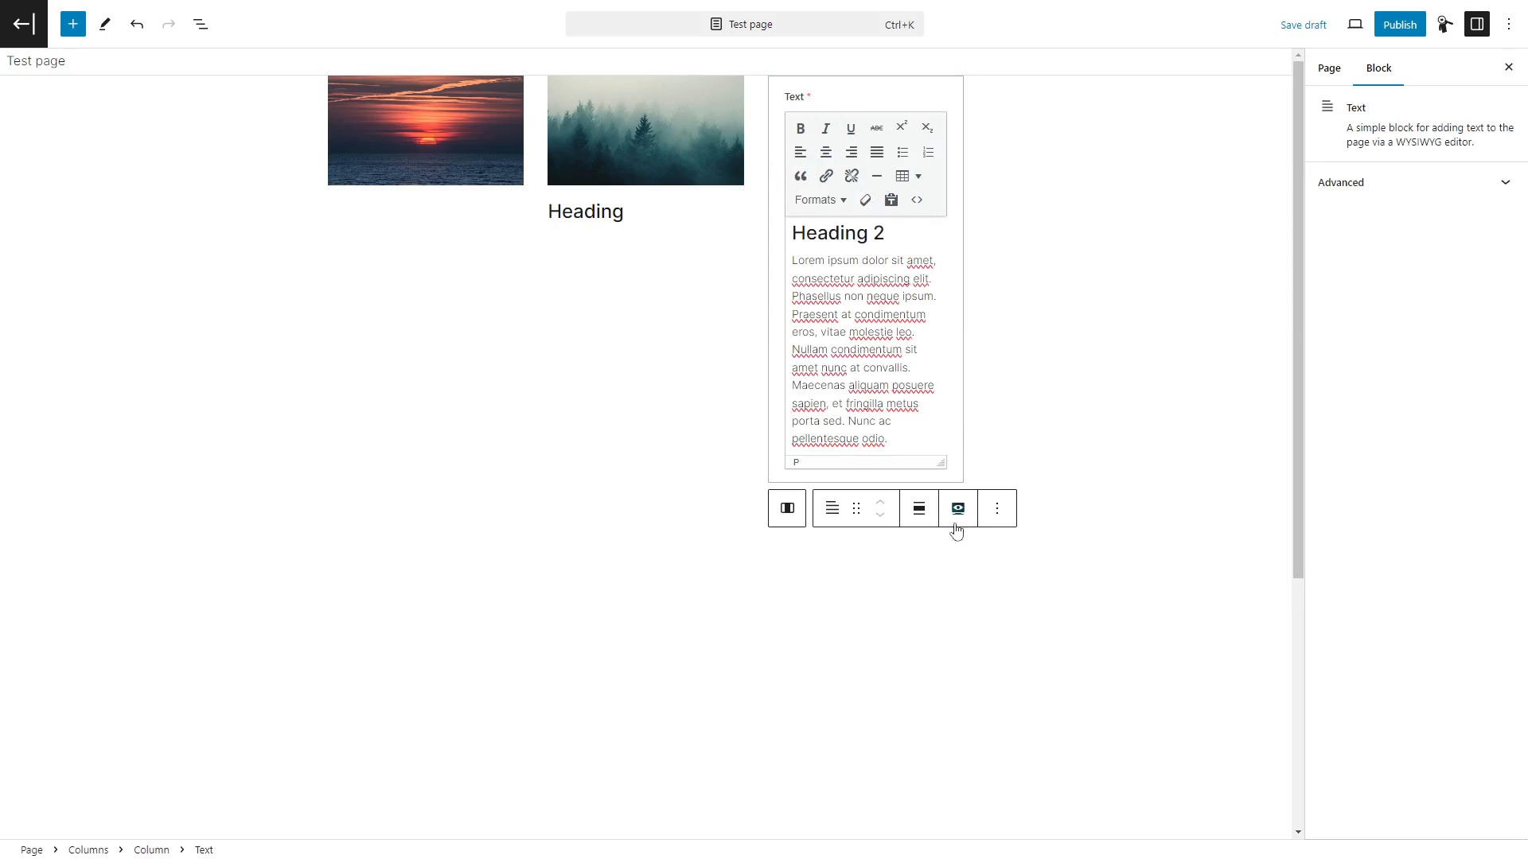
click(958, 509)
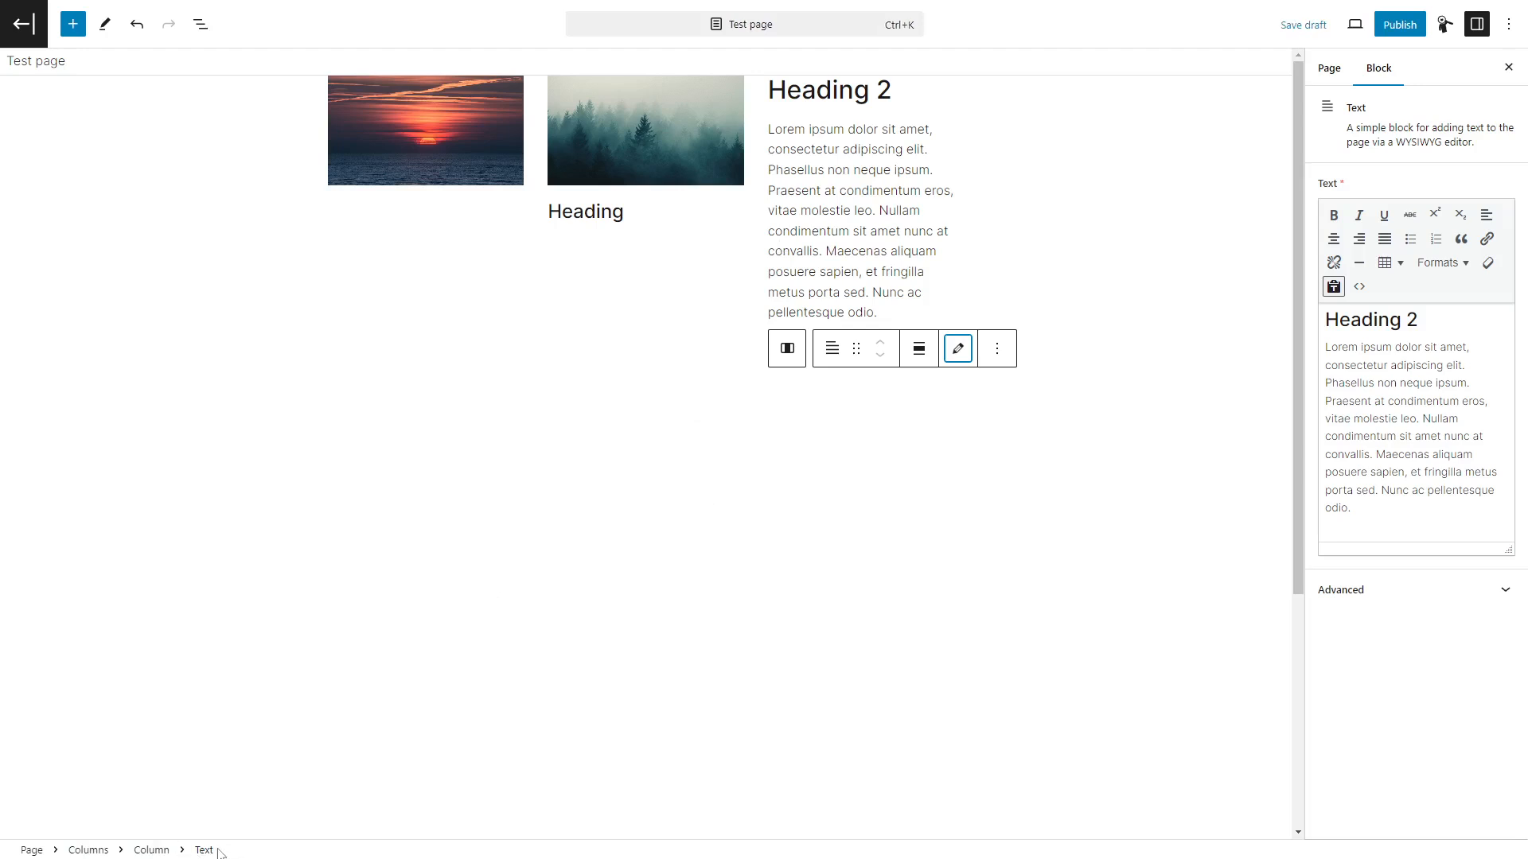
Set the parent Columns block's alignment to Wide width
click(155, 851)
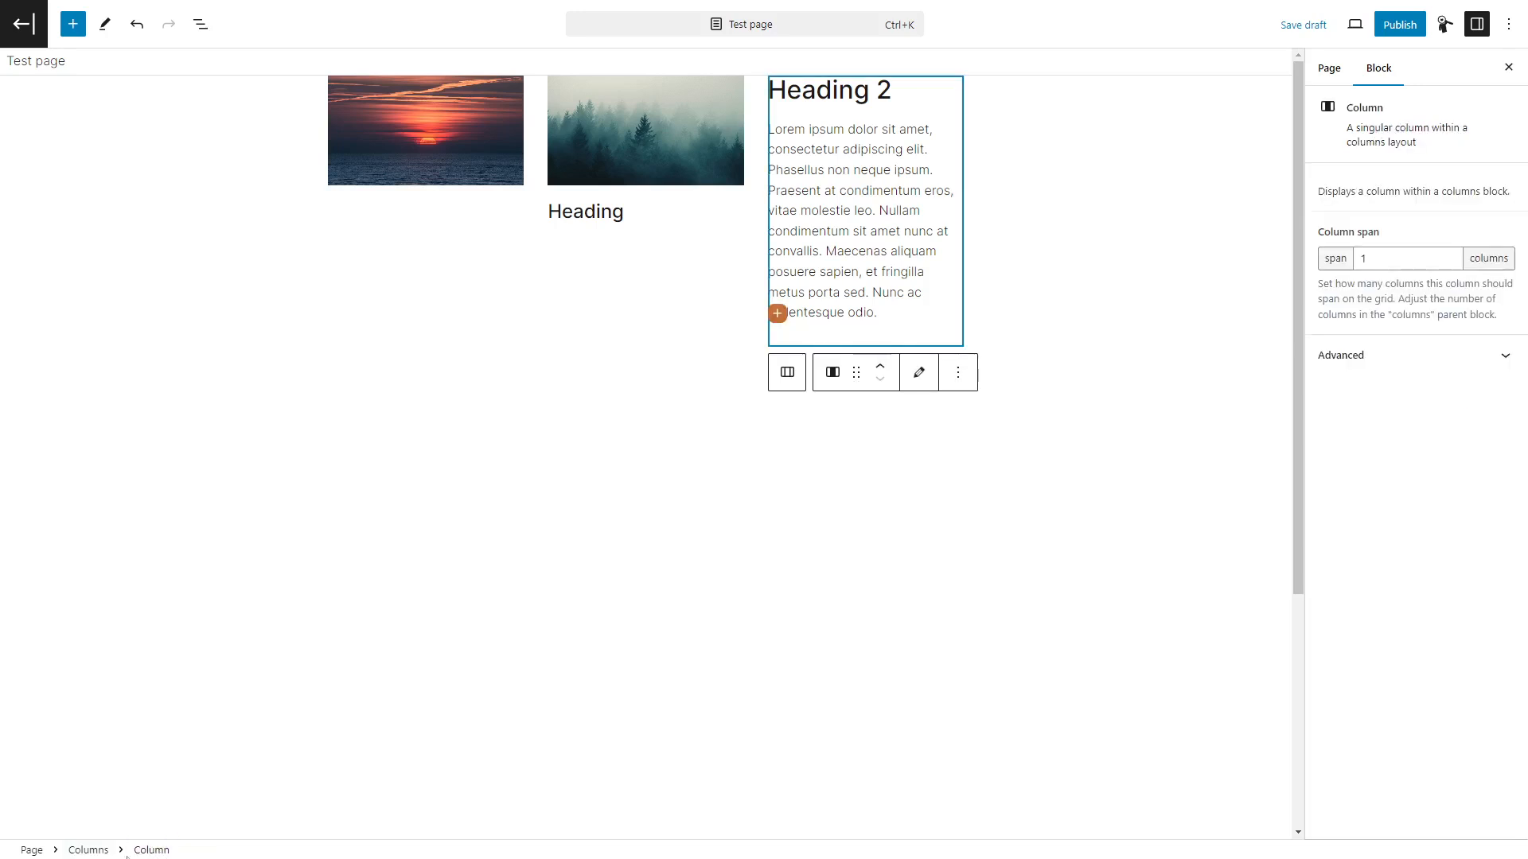
click(91, 851)
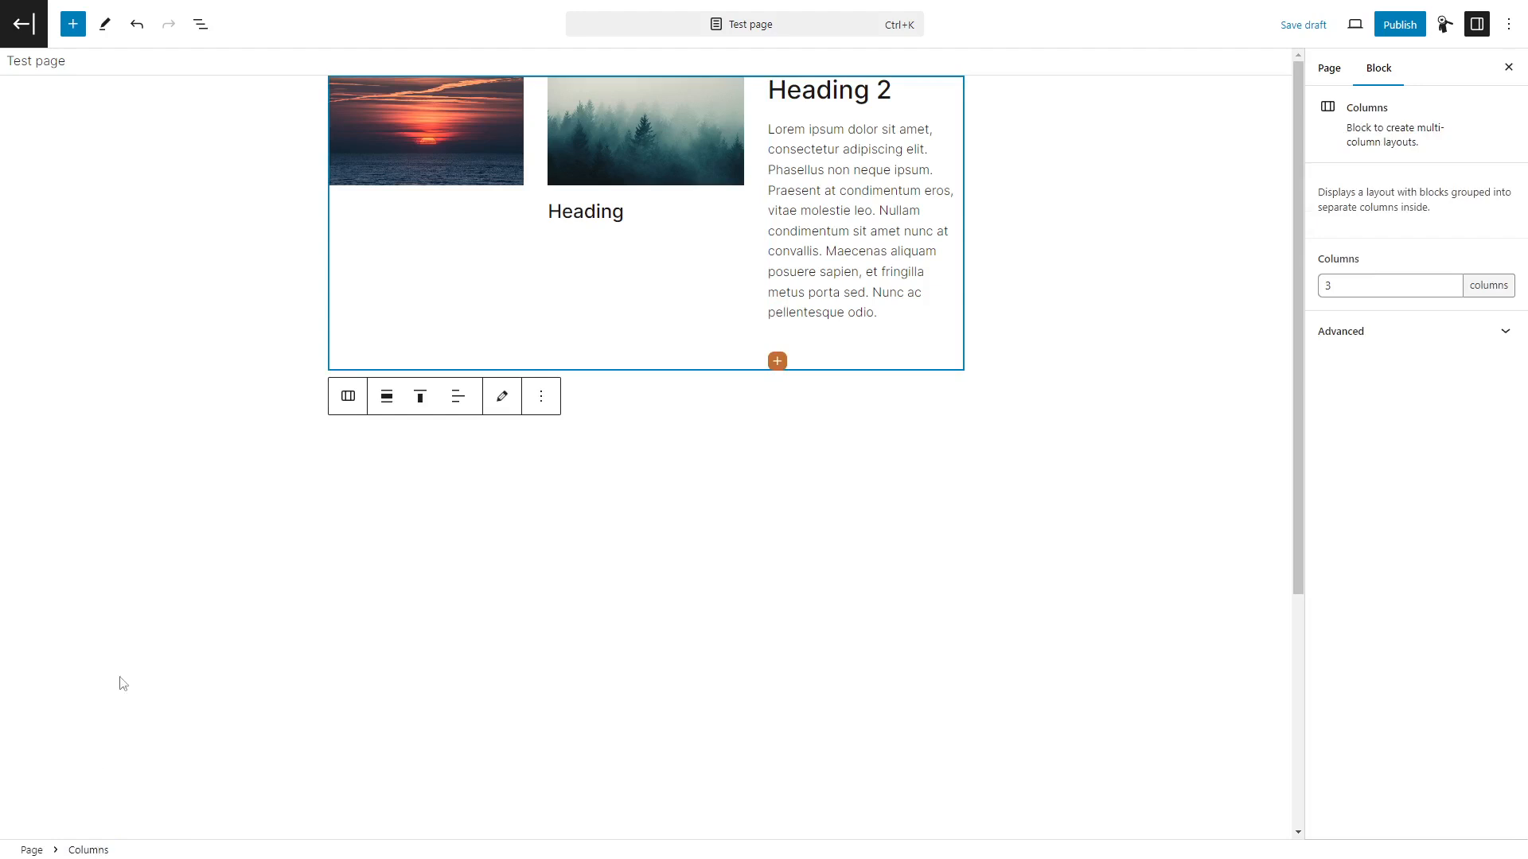
click(386, 397)
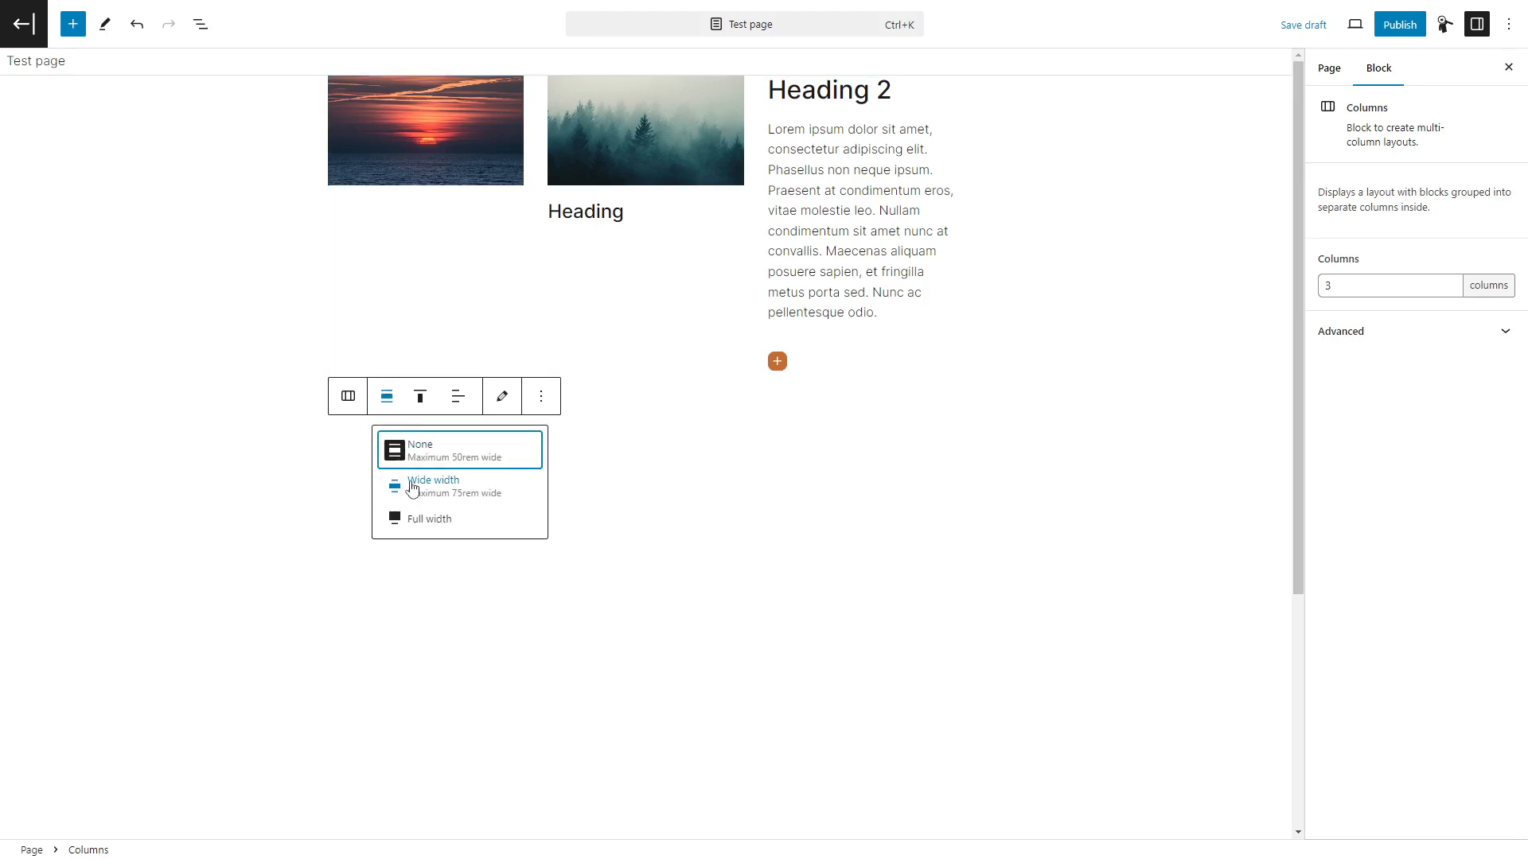
click(415, 489)
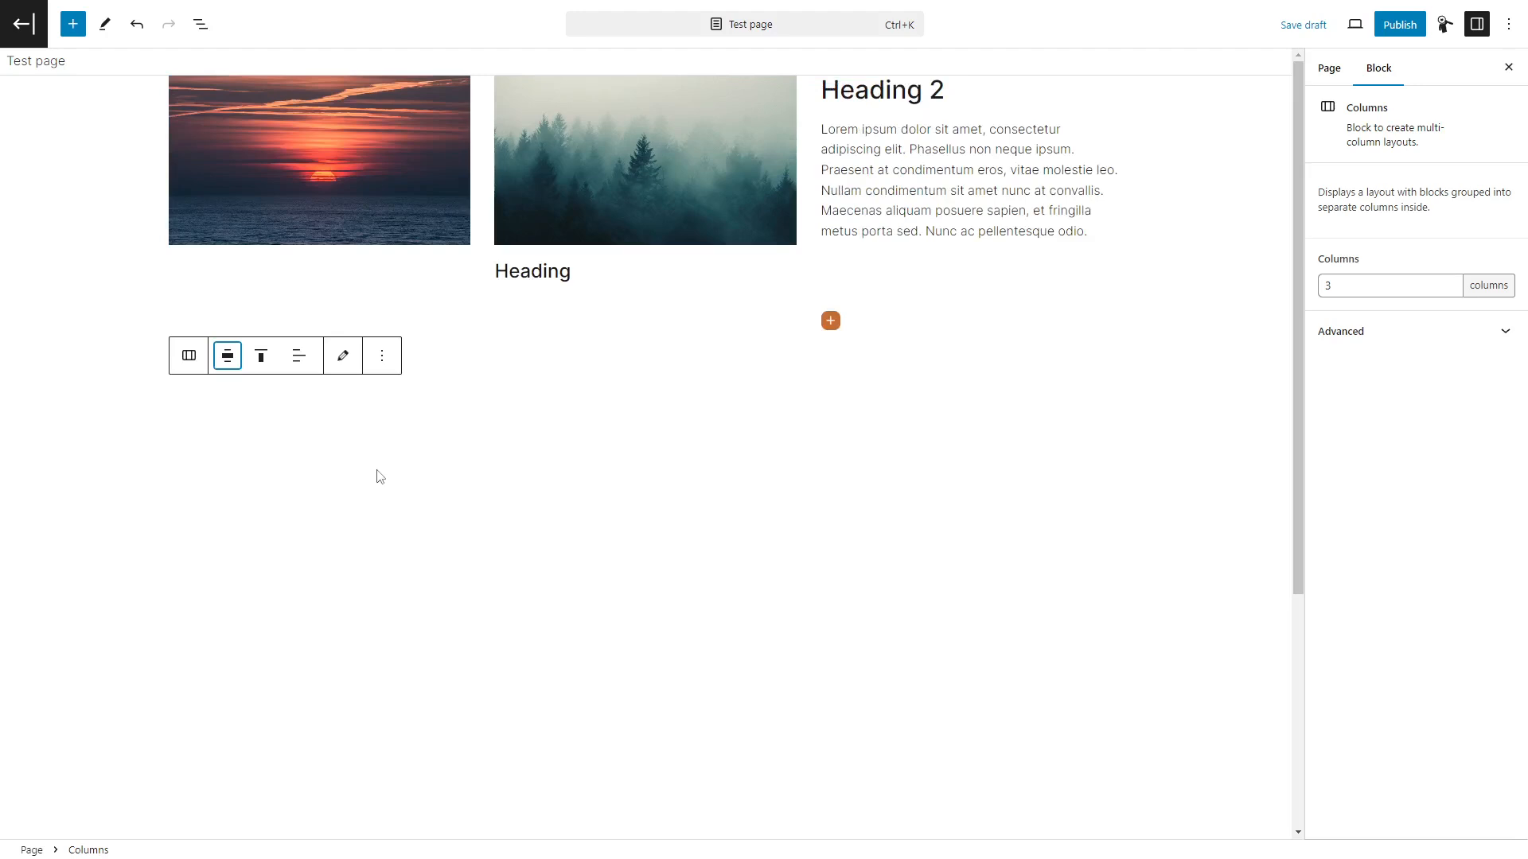
Try the middle and bottom vertical alignments on the Columns block and return it to Align top
click(263, 358)
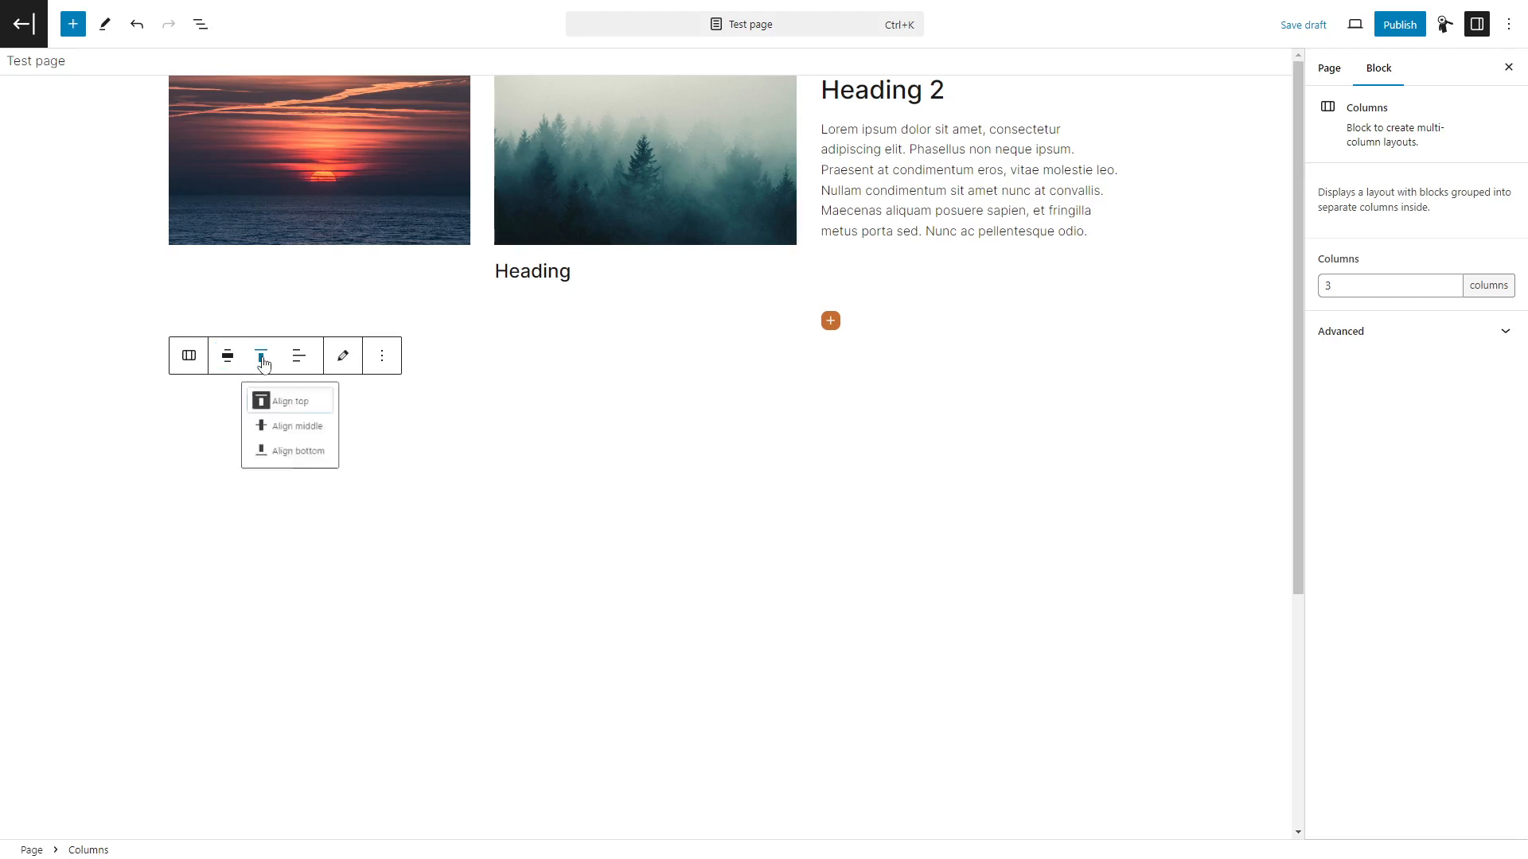
click(293, 439)
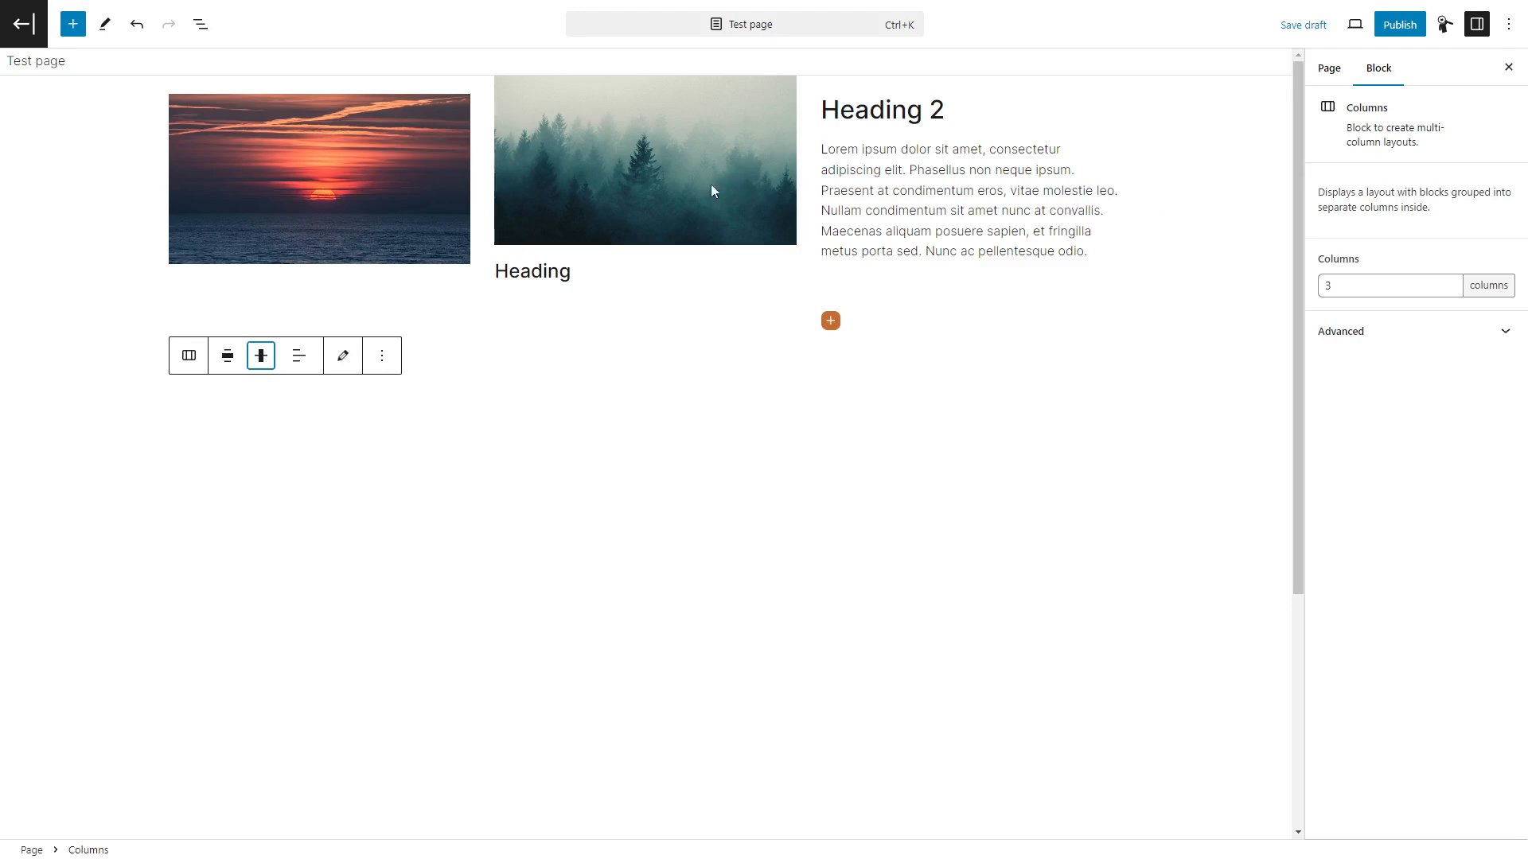
click(261, 356)
click(274, 469)
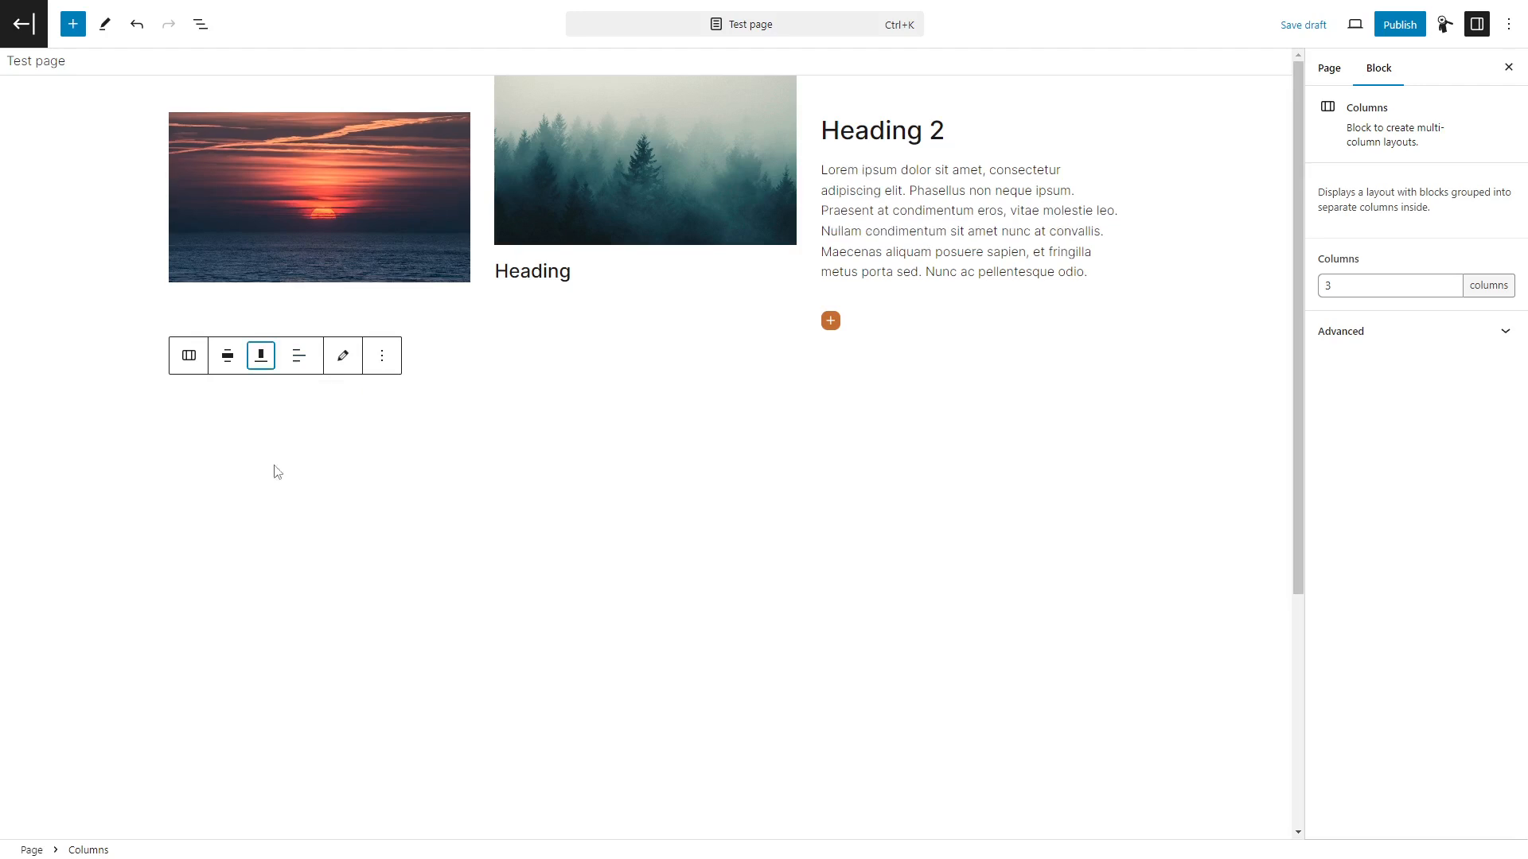
click(261, 355)
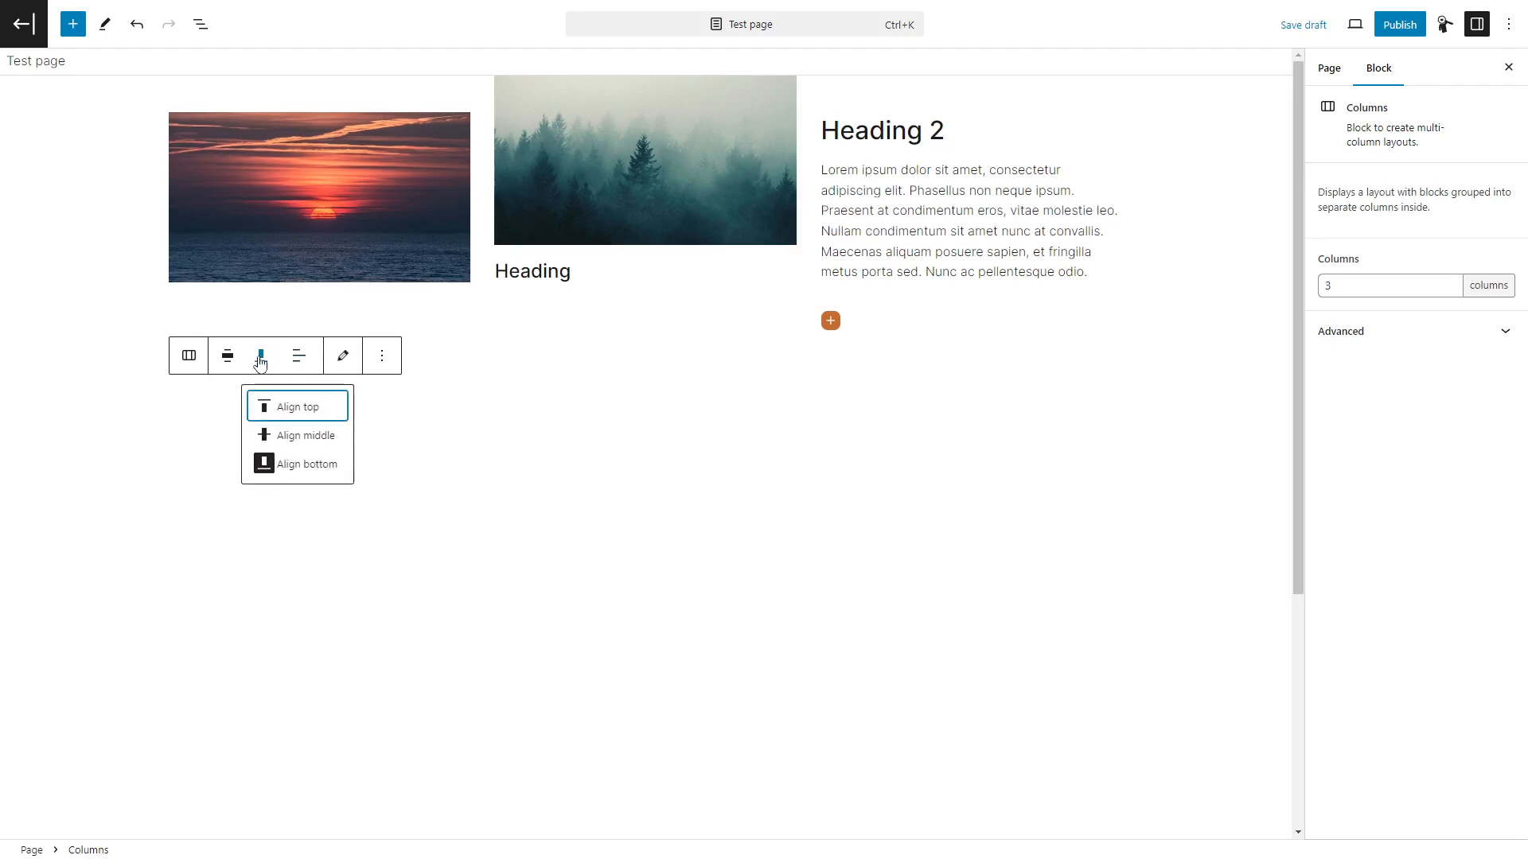
click(284, 408)
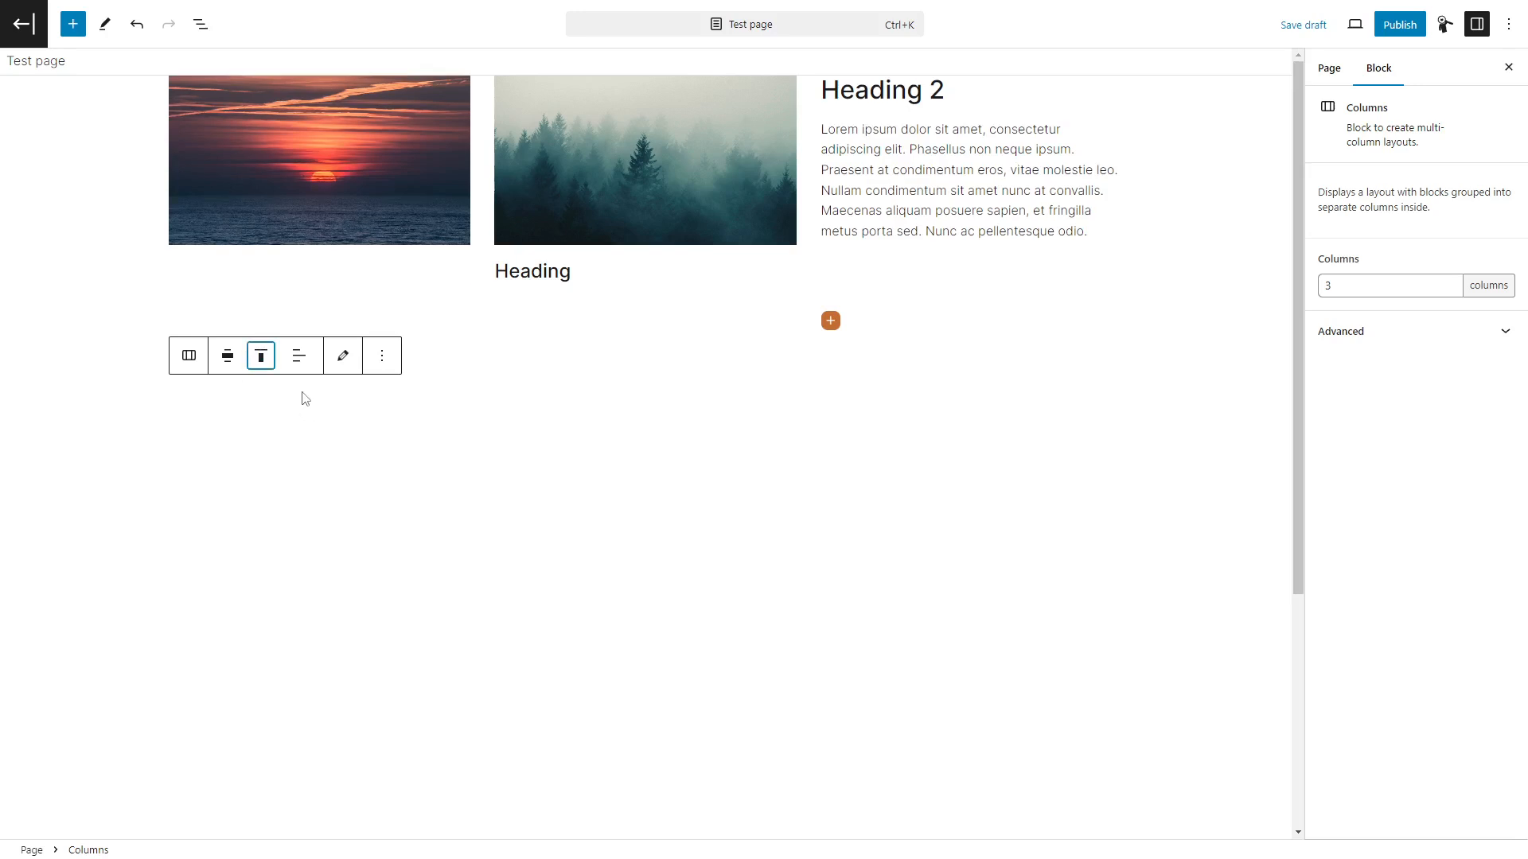
Set the Columns block's text alignment to Align text centre
click(300, 358)
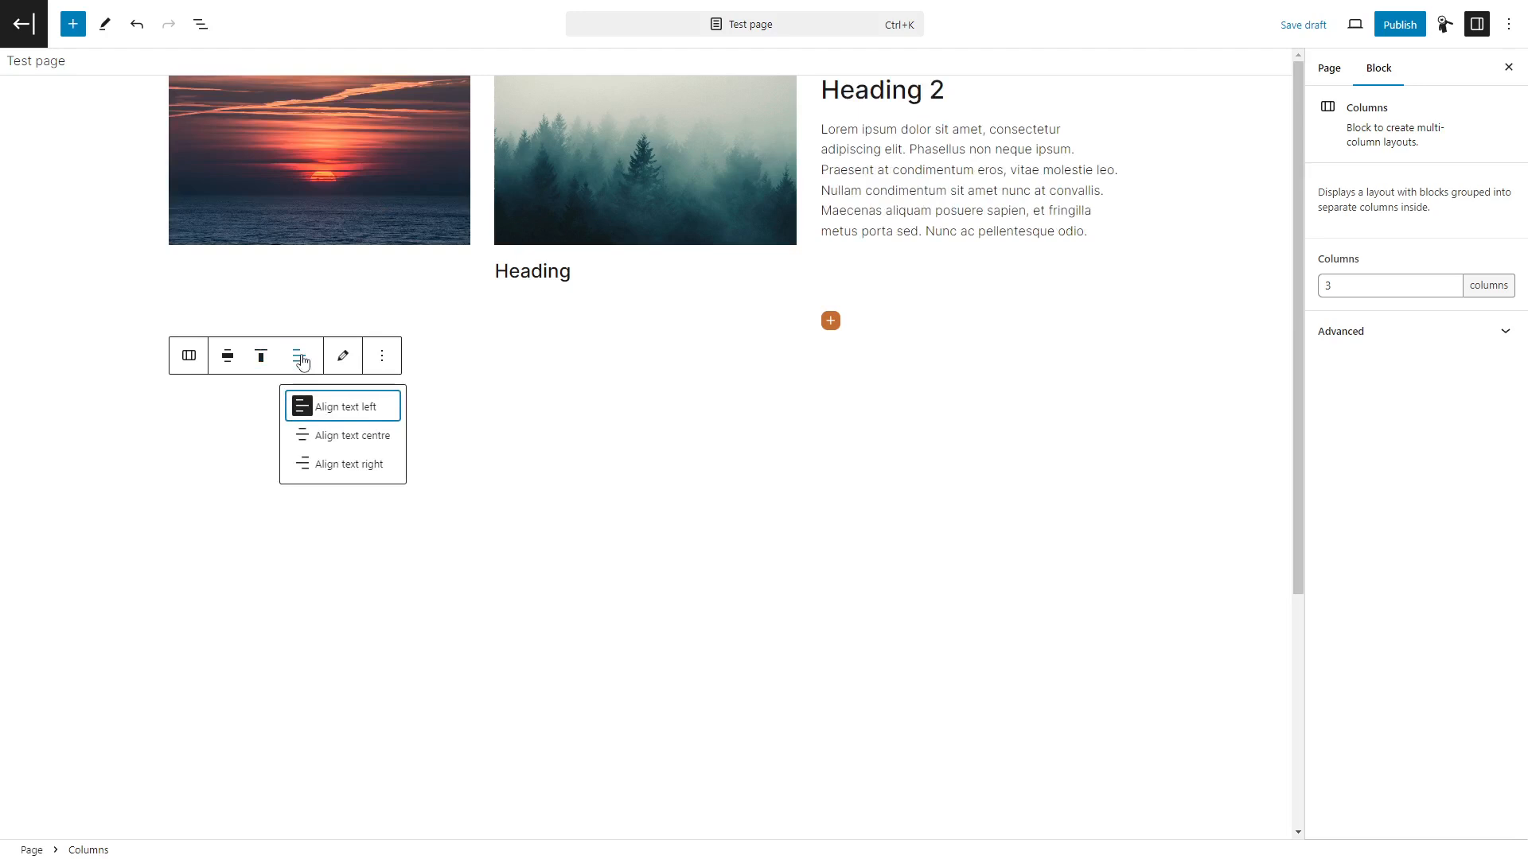
click(342, 435)
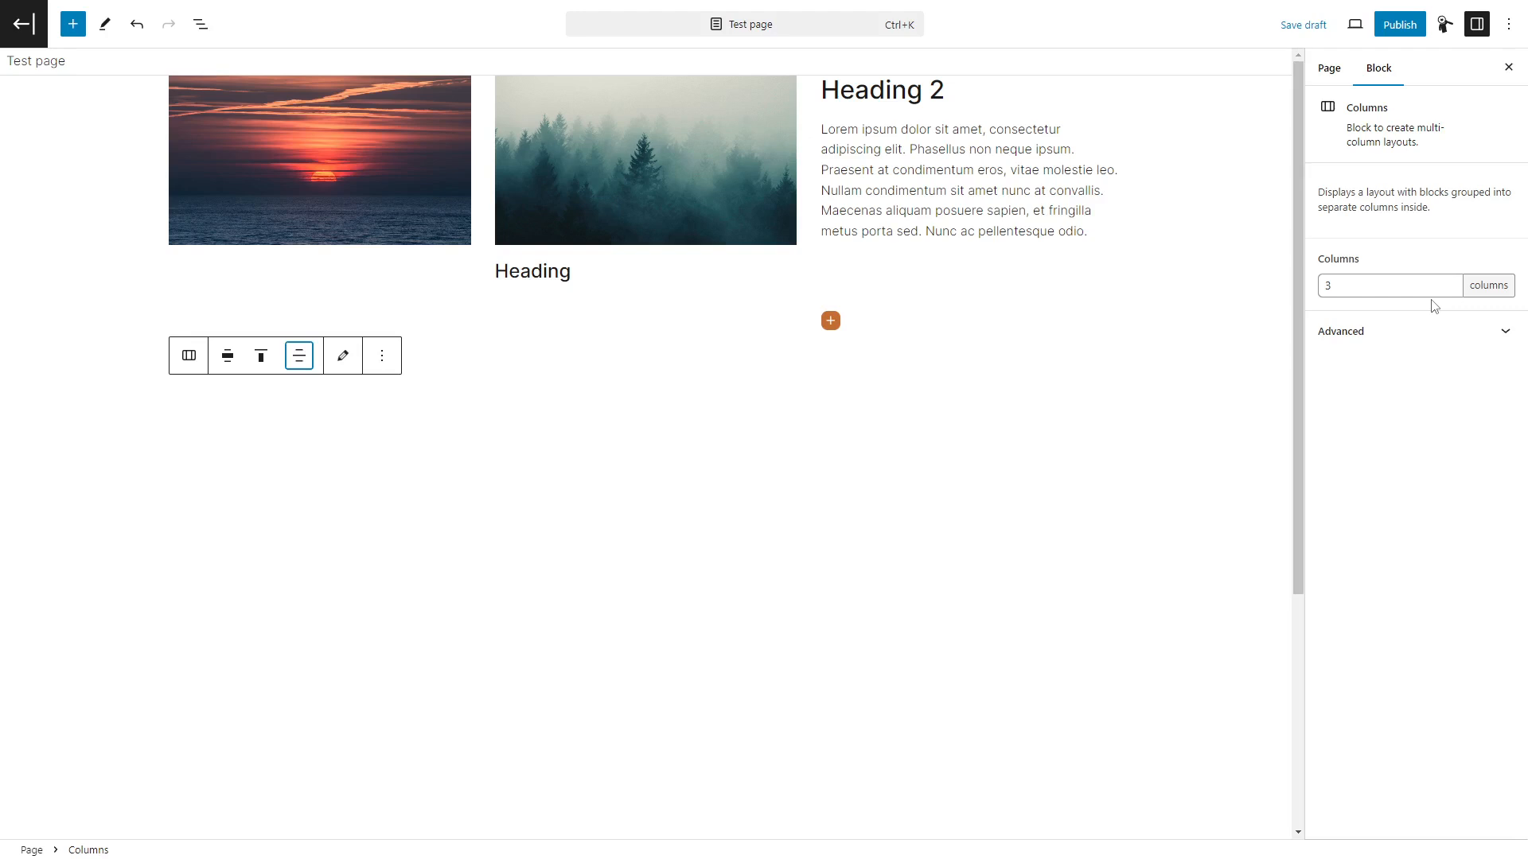
Try the Columns block with 2 columns and set it back to 3
drag(1318, 267, 1364, 265)
click(1450, 289)
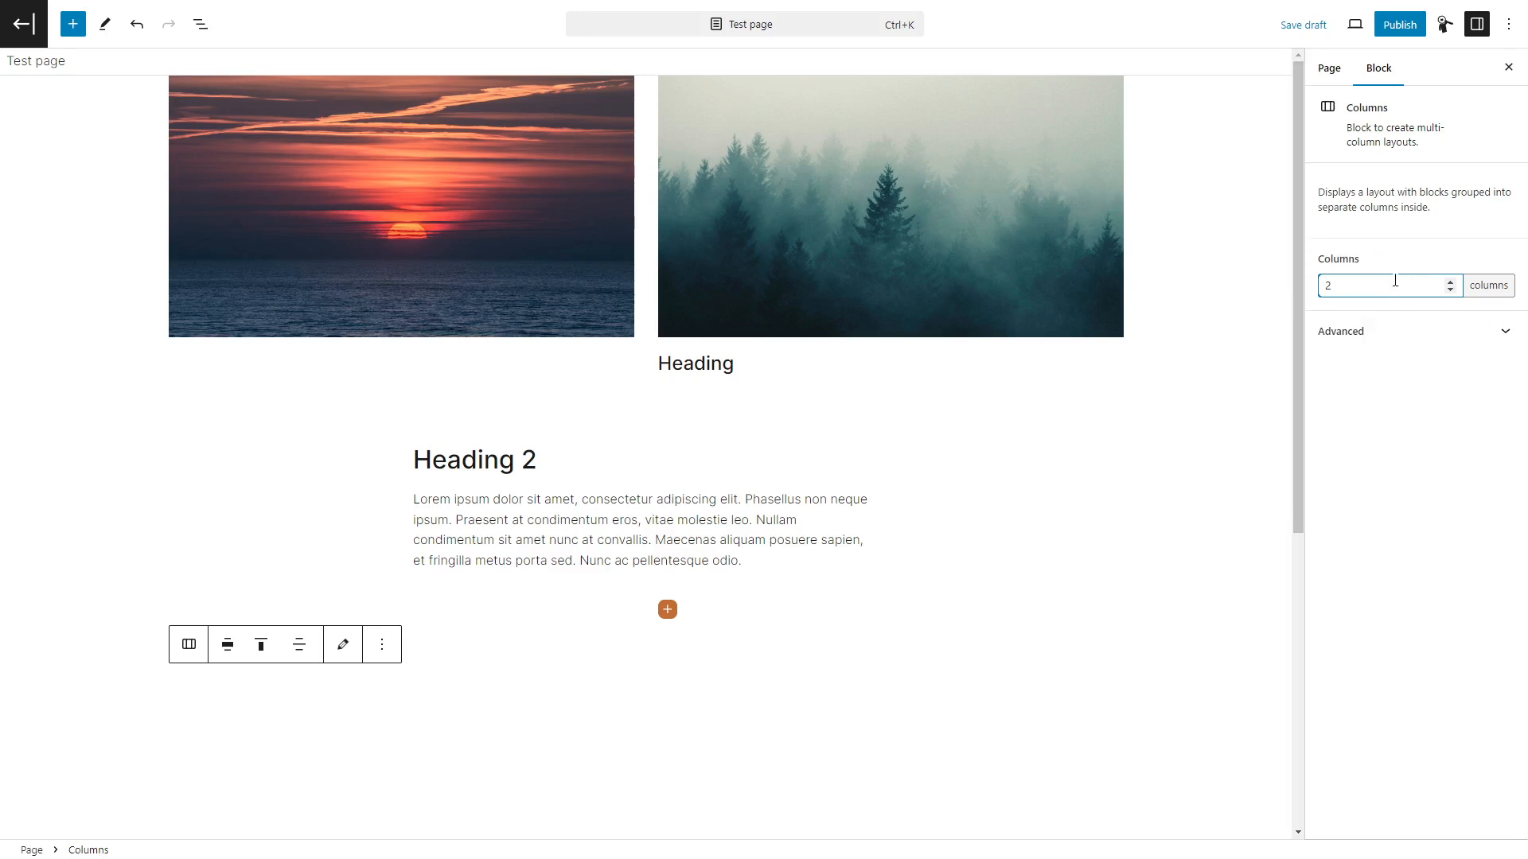
click(1450, 281)
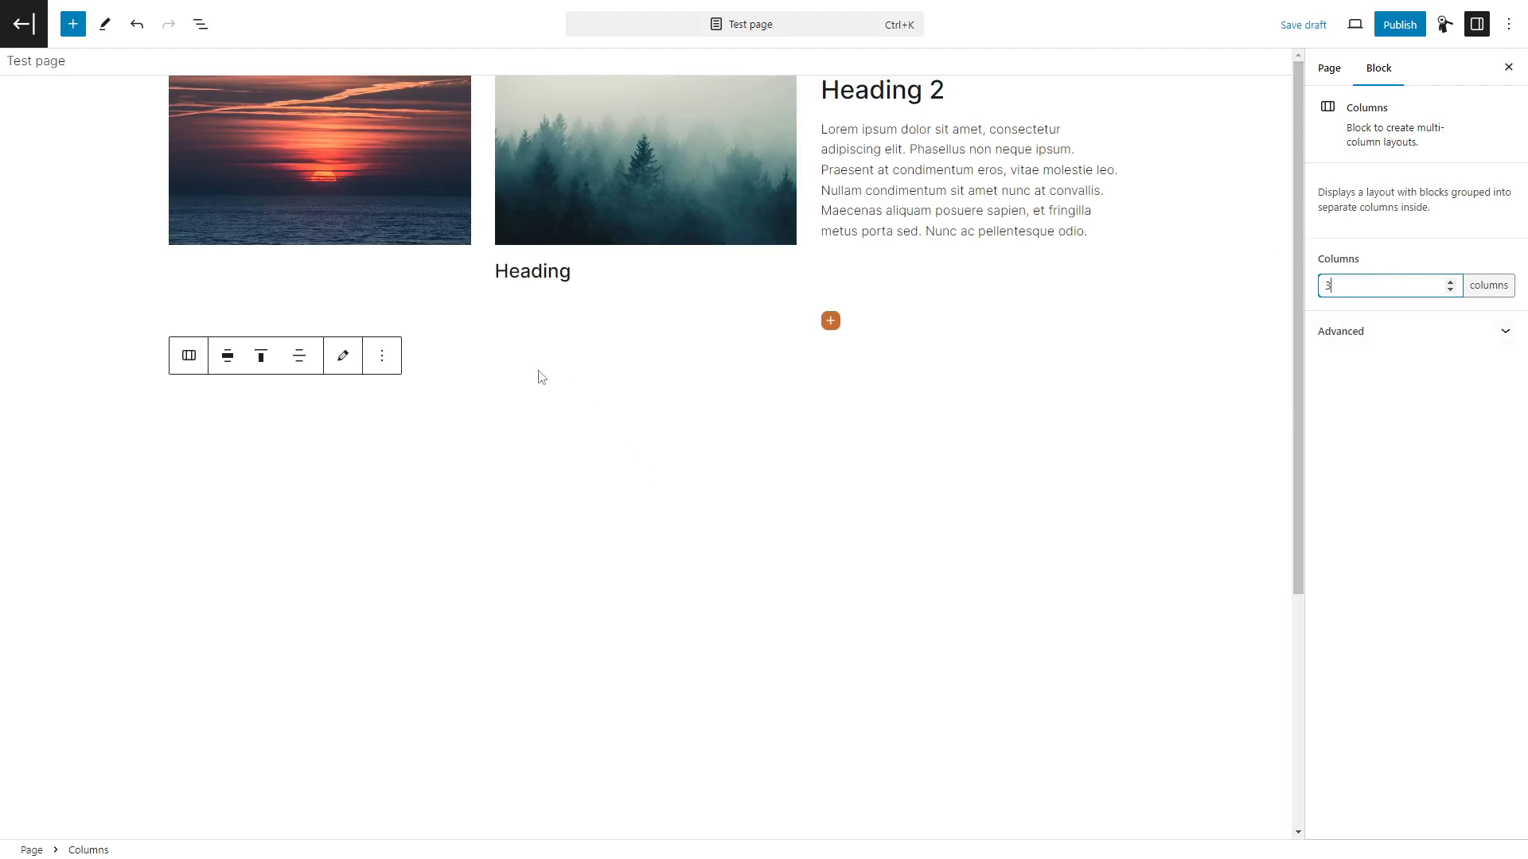
Set the column span of the sunset image's column to 2
click(394, 185)
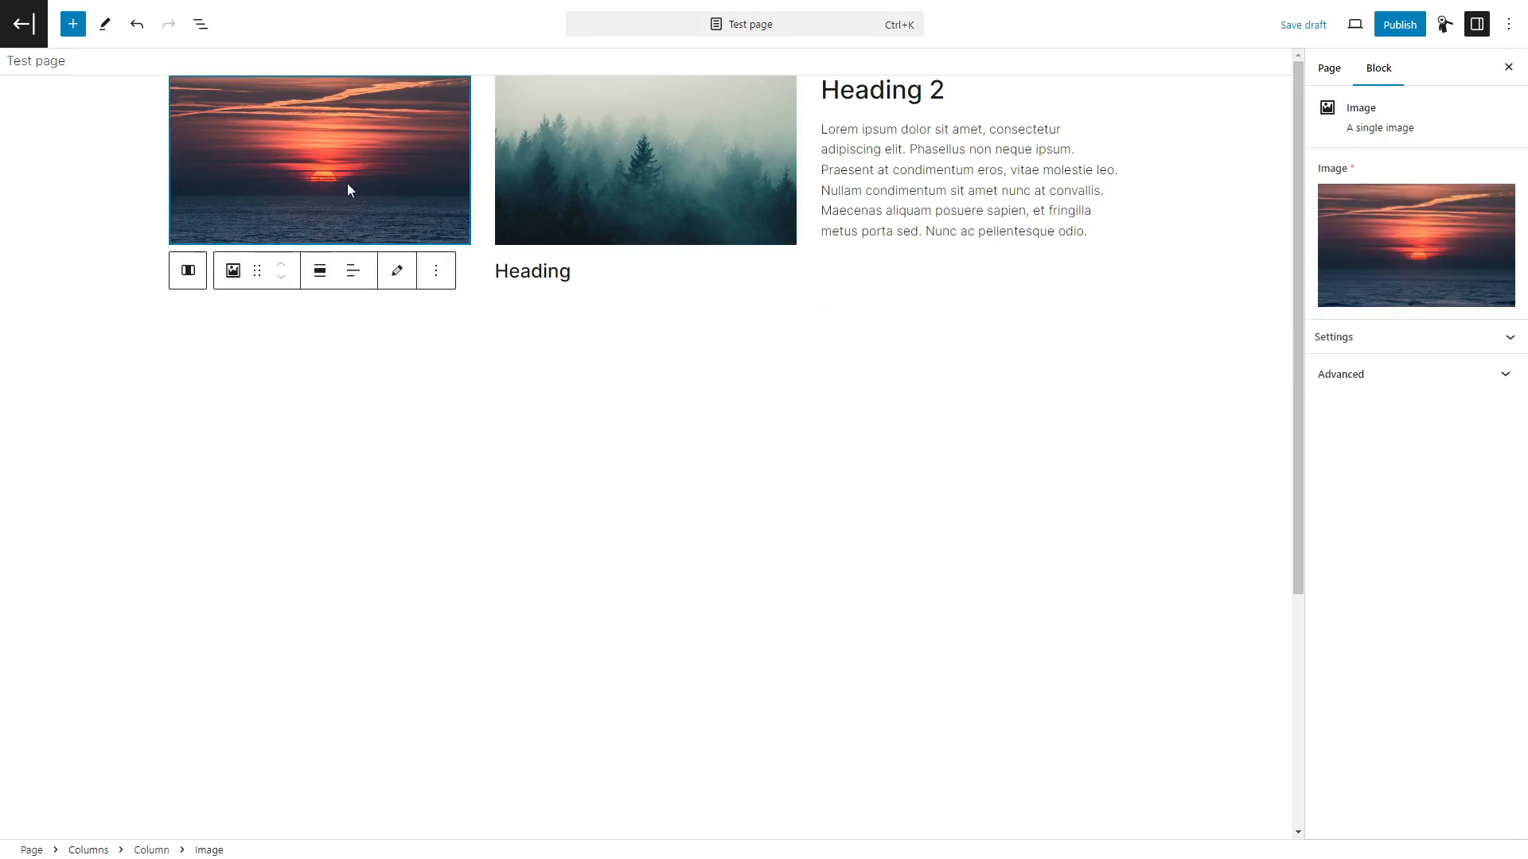
click(151, 850)
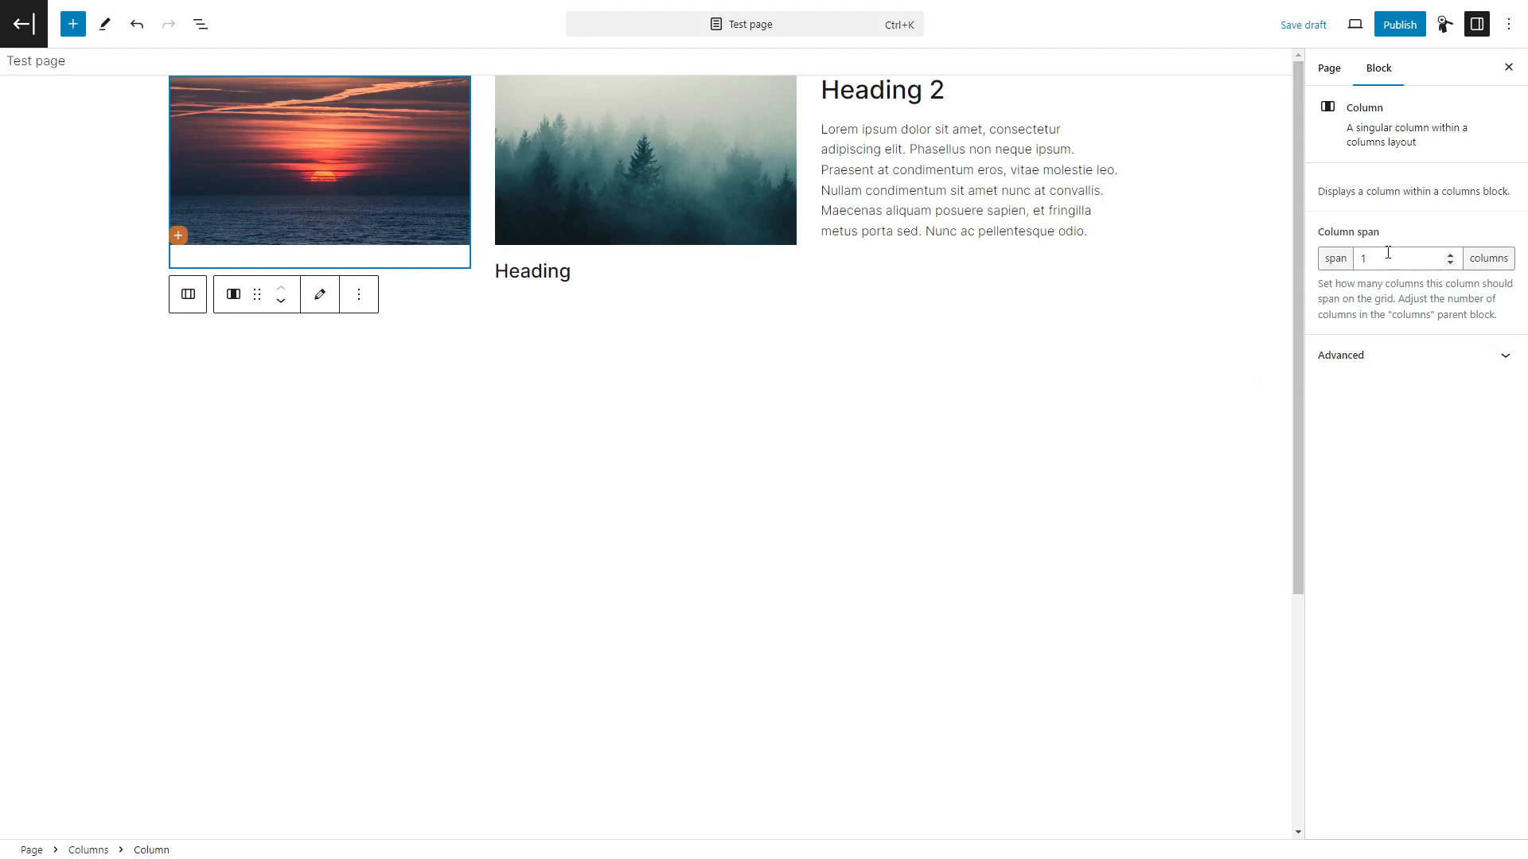
double_click(1364, 260)
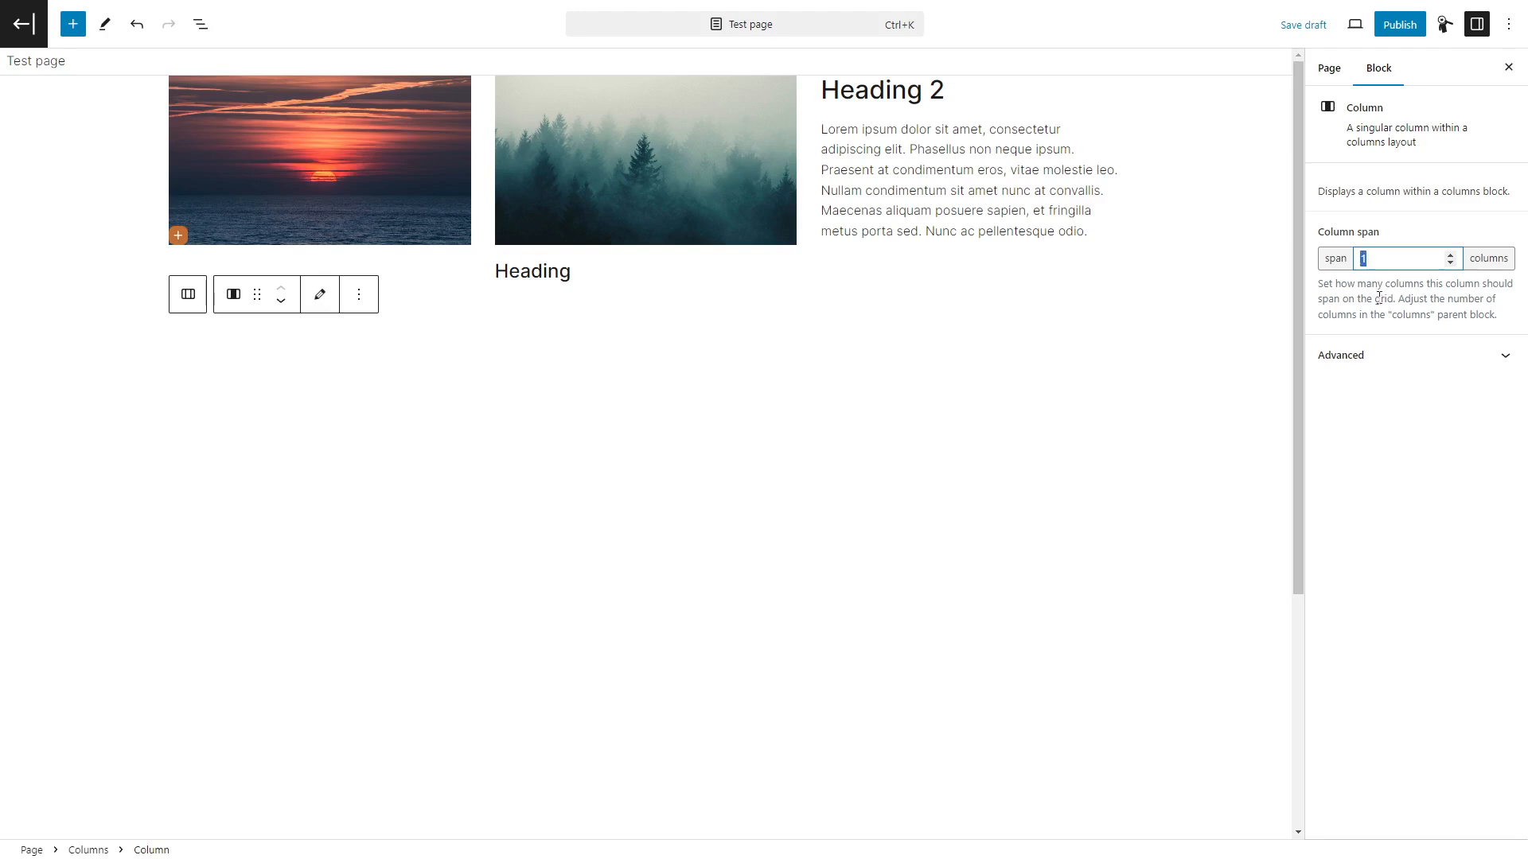
click(1451, 256)
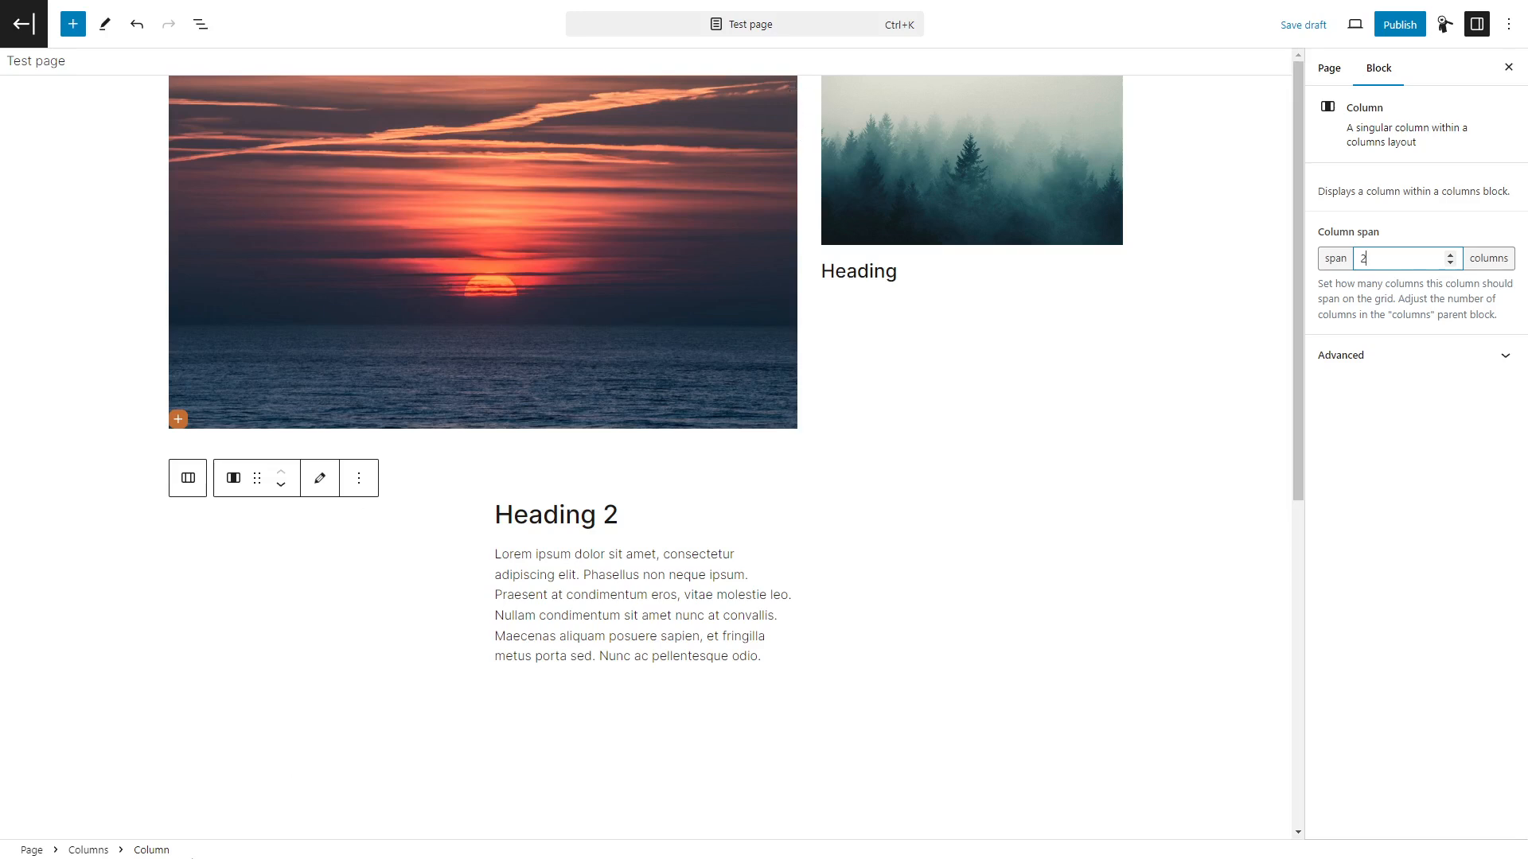
Set the Columns block containing the sunset image to 4 columns
click(88, 850)
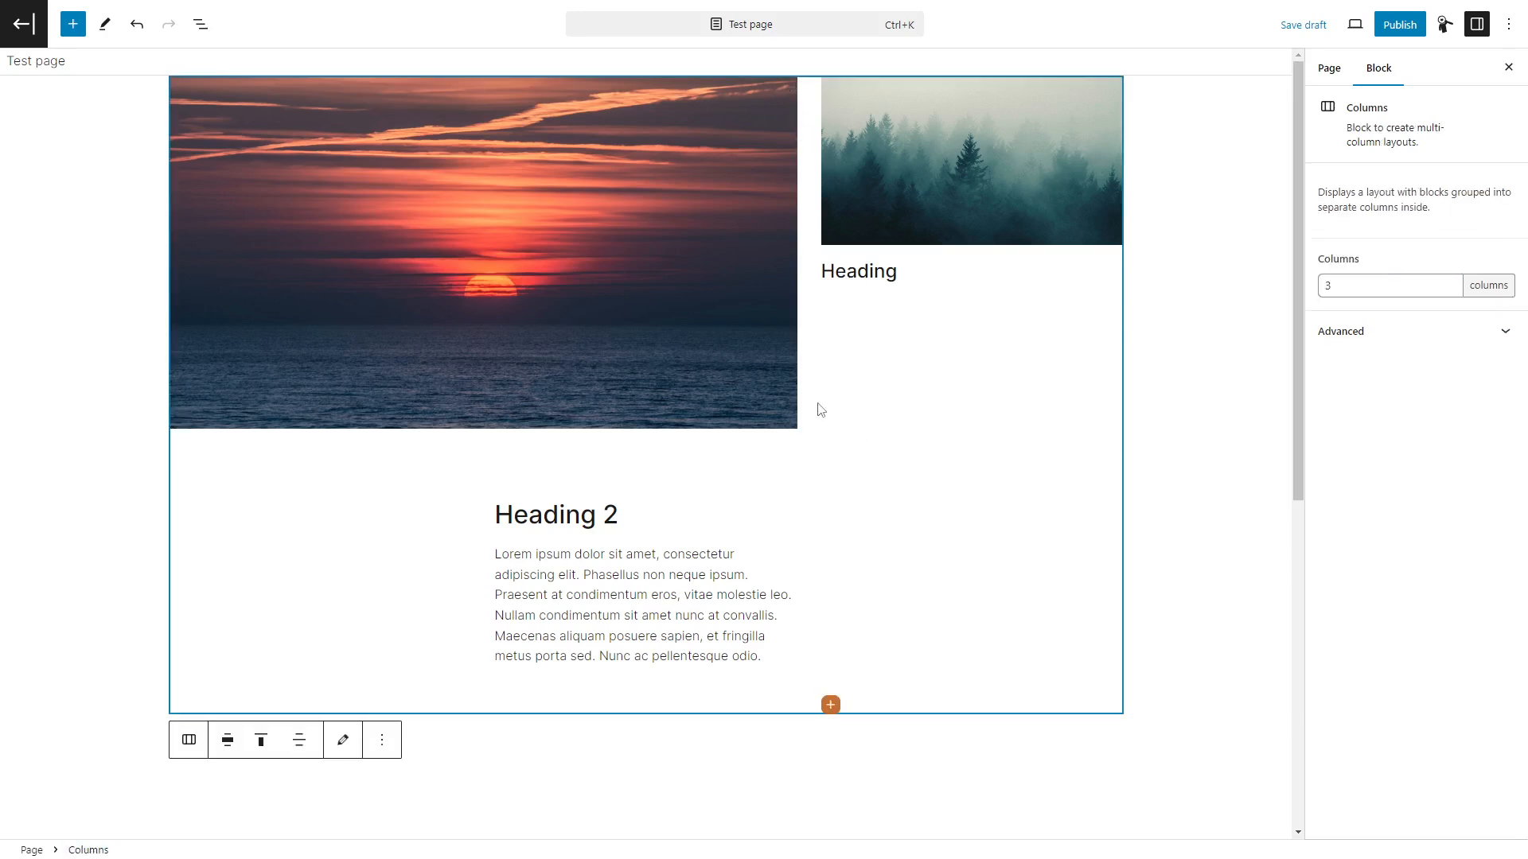
click(1450, 282)
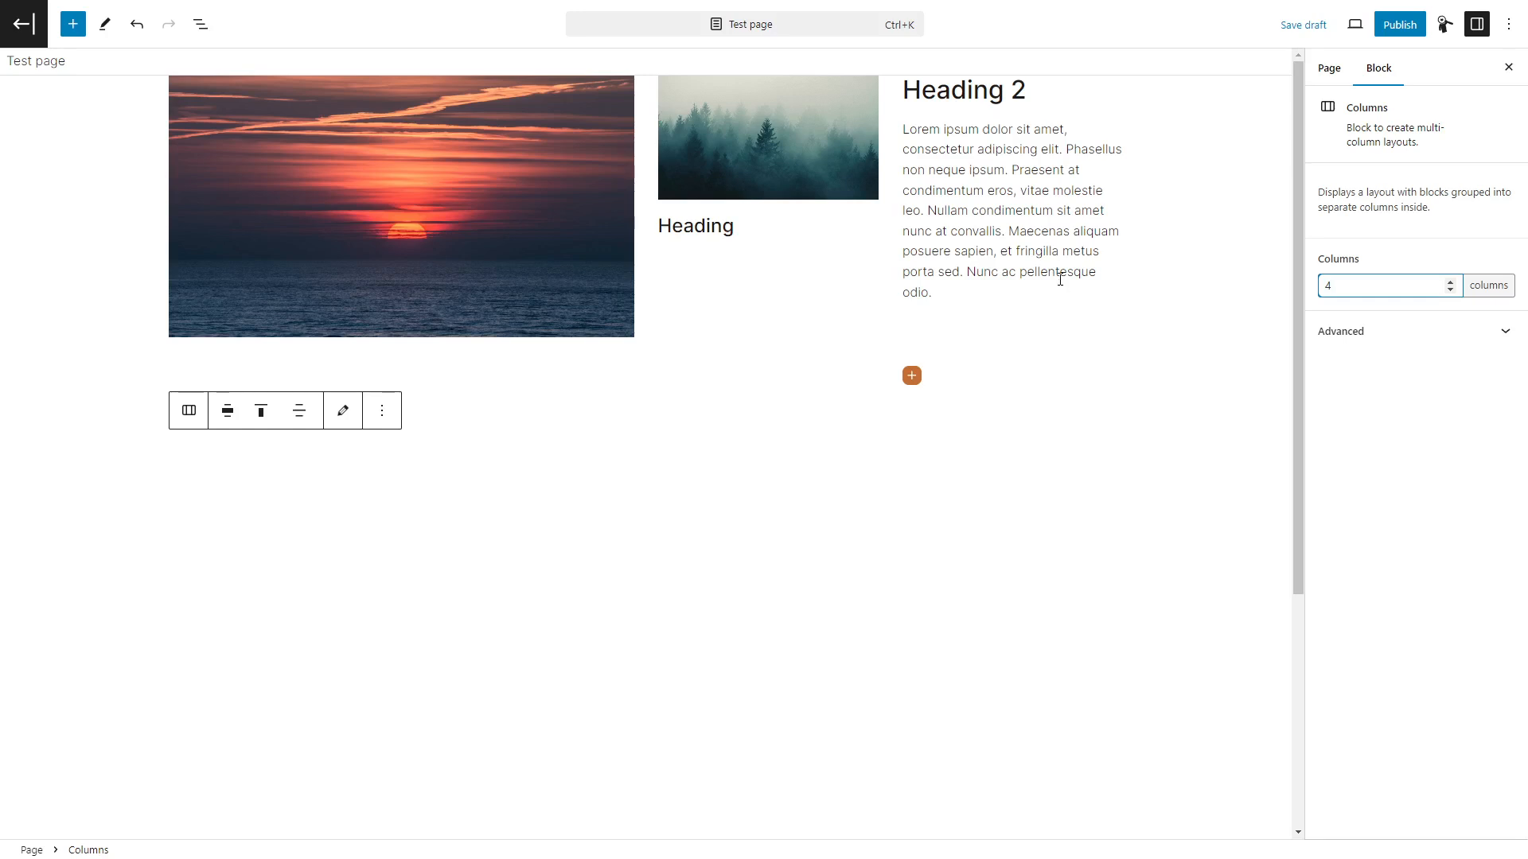
Delete the Heading 2 text block and the emptied column that held it
click(1015, 218)
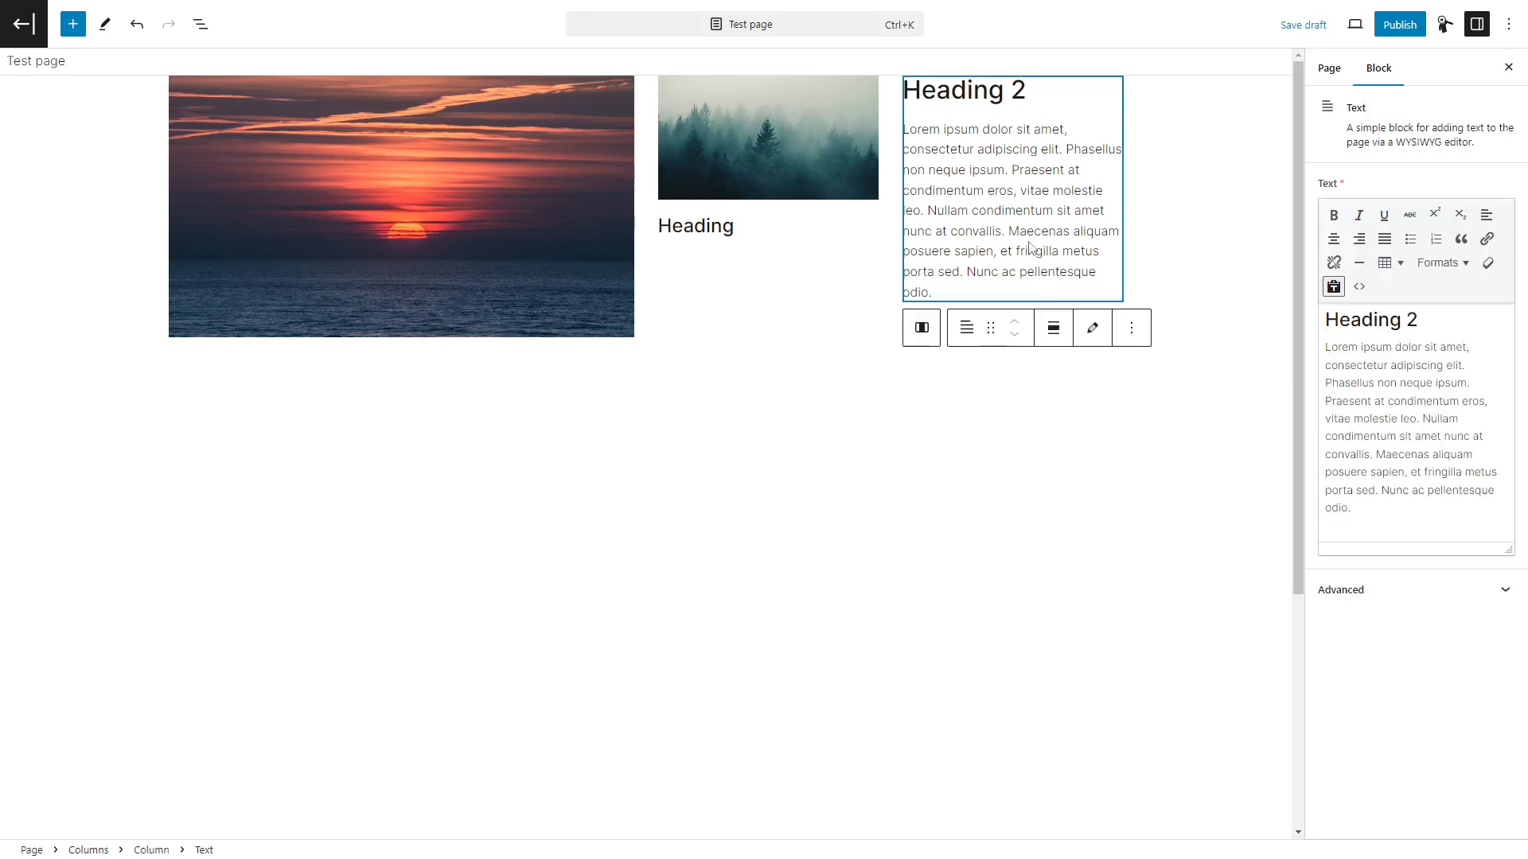
key(Delete)
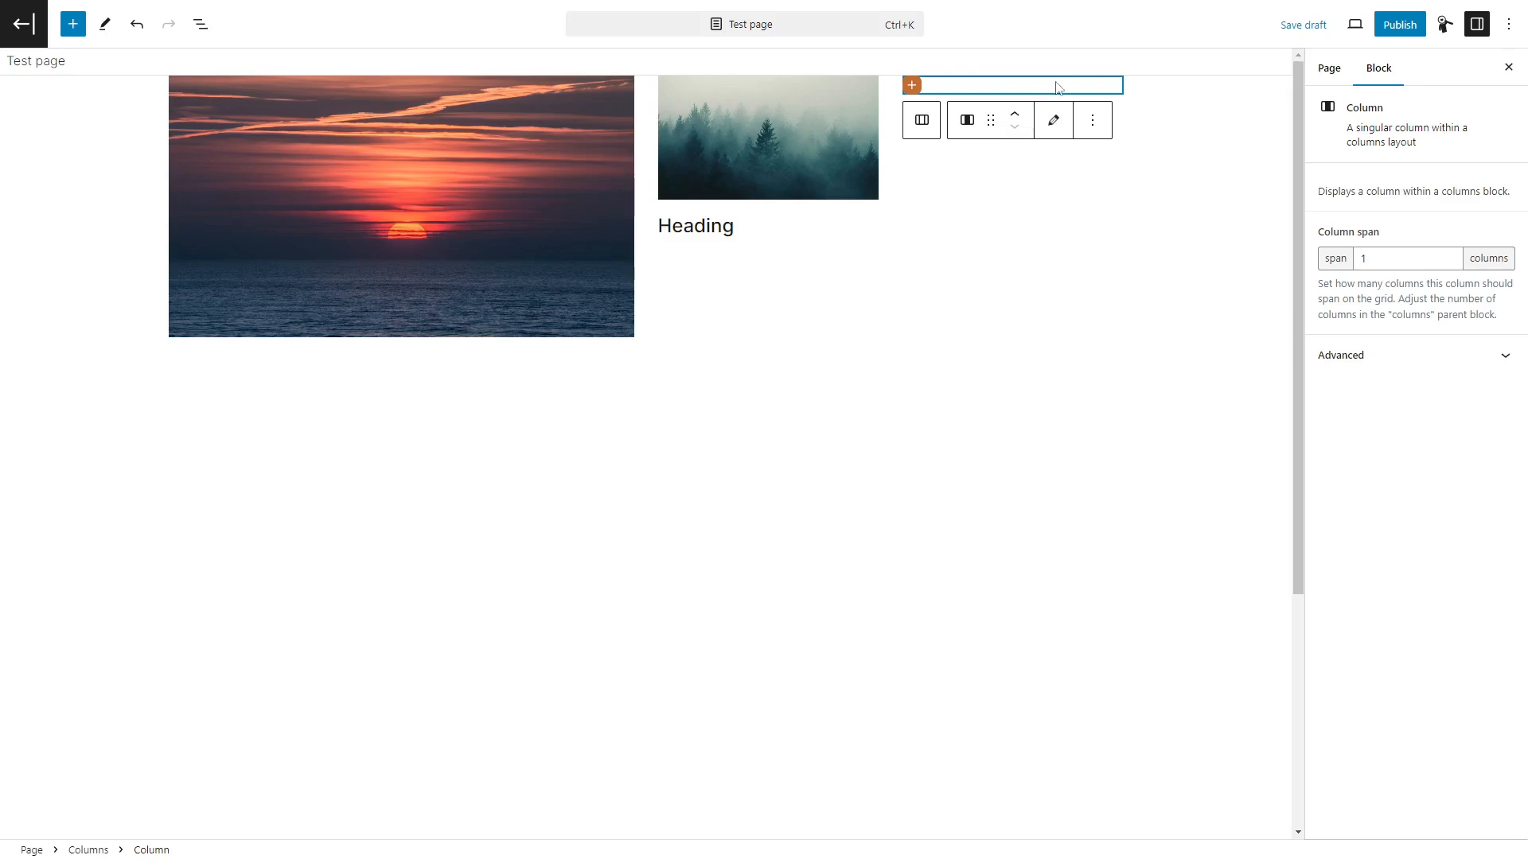
key(Delete)
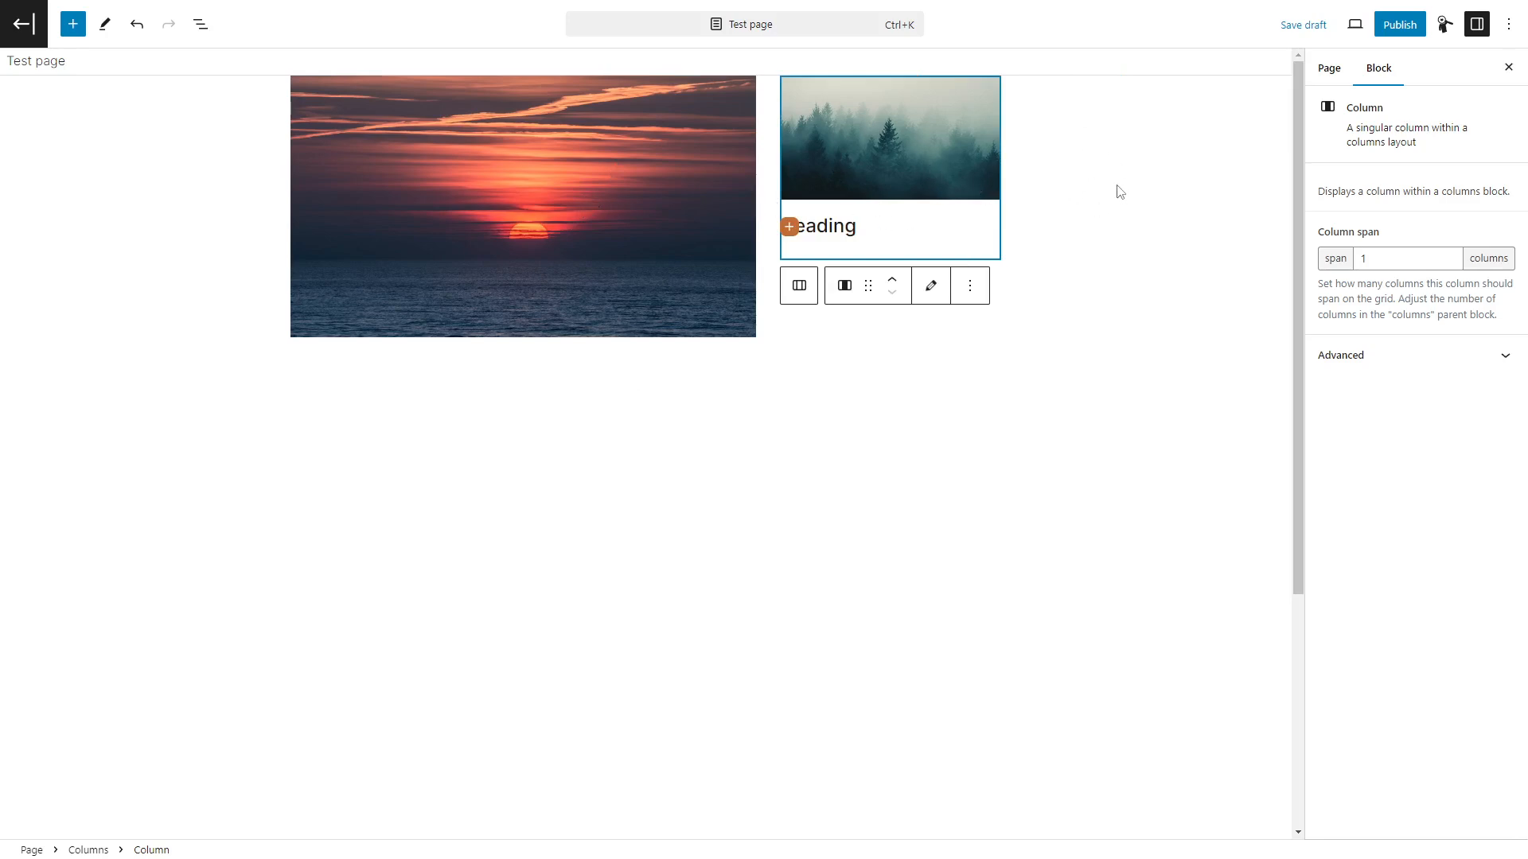
Try Align text left on the whole Columns block and return it to Align text centre
click(103, 851)
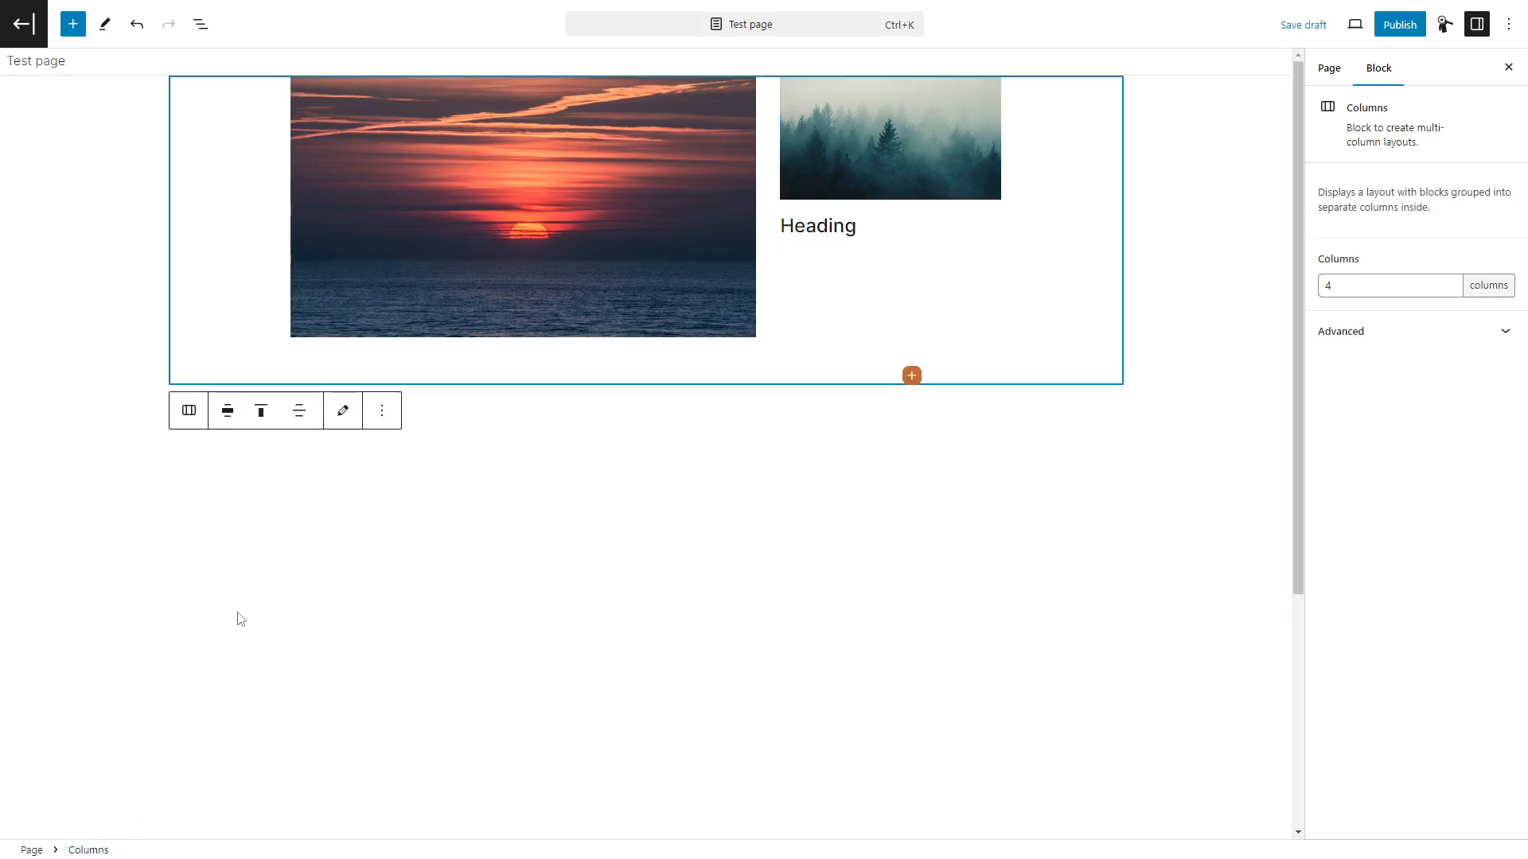
click(300, 411)
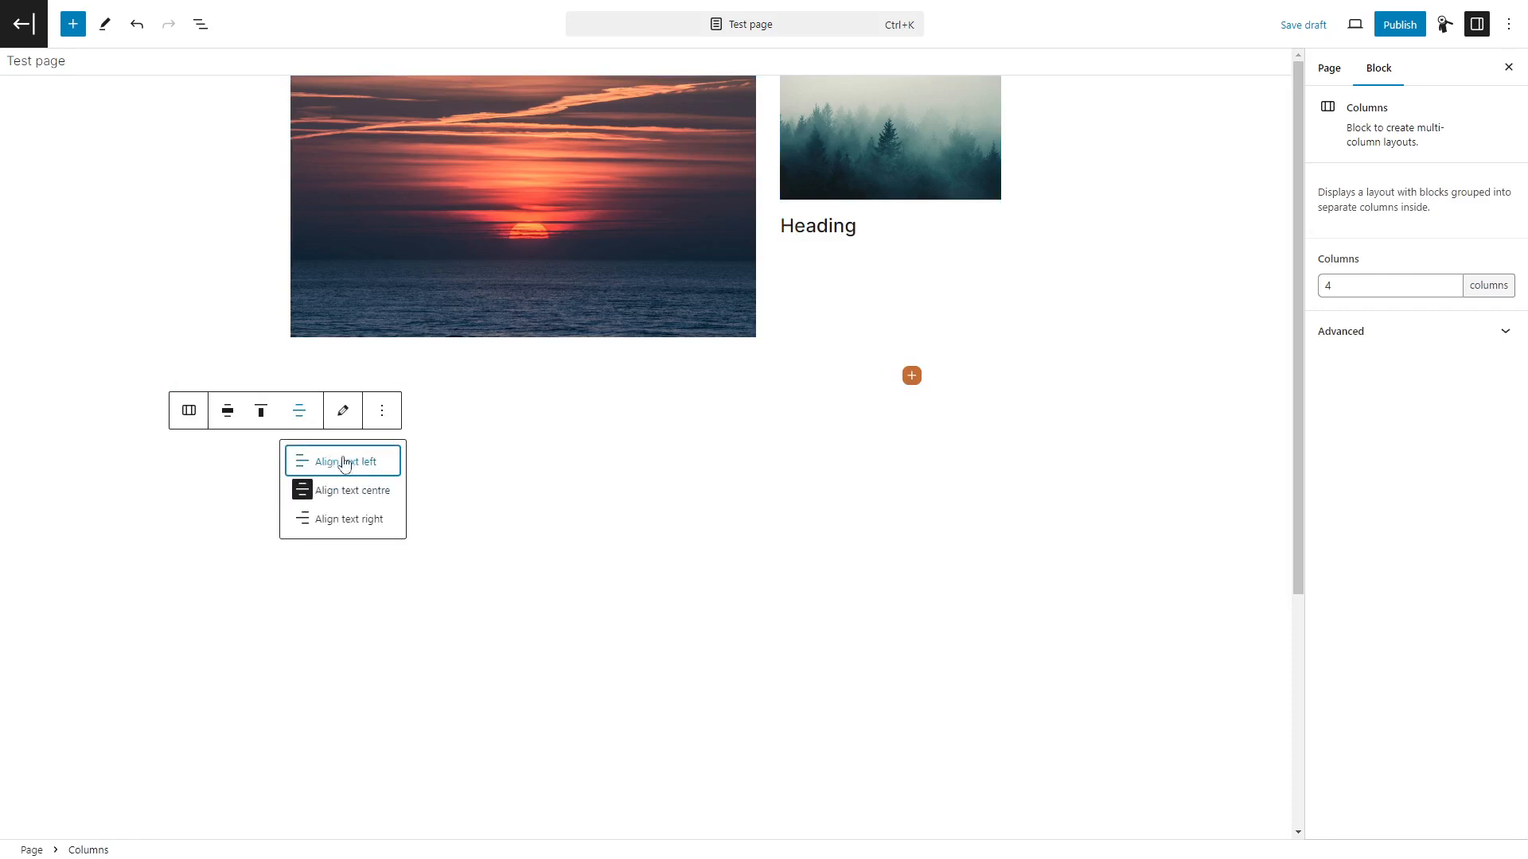
click(336, 459)
click(299, 411)
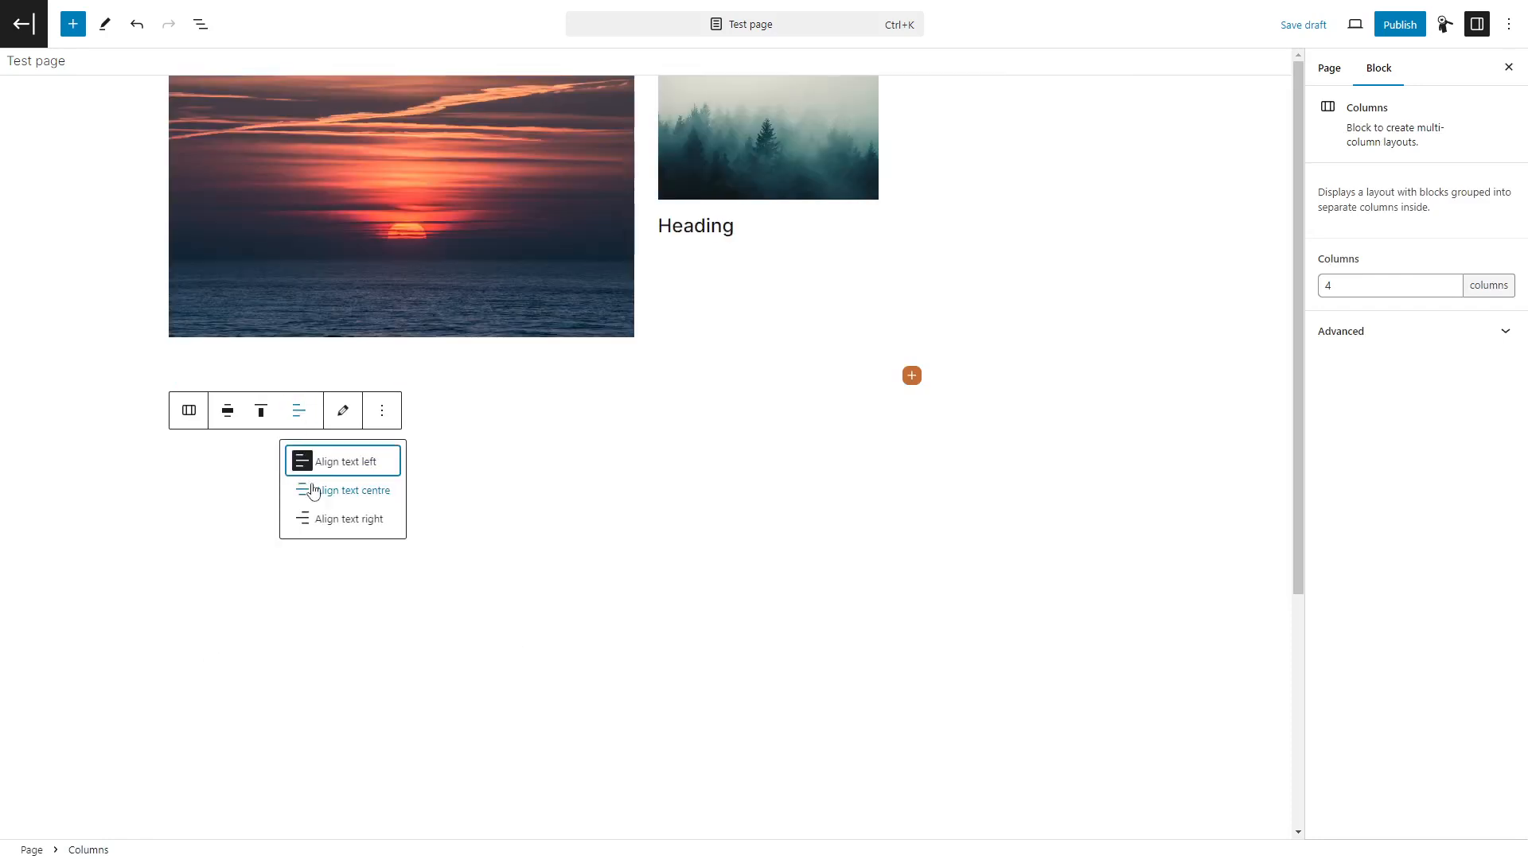
click(311, 487)
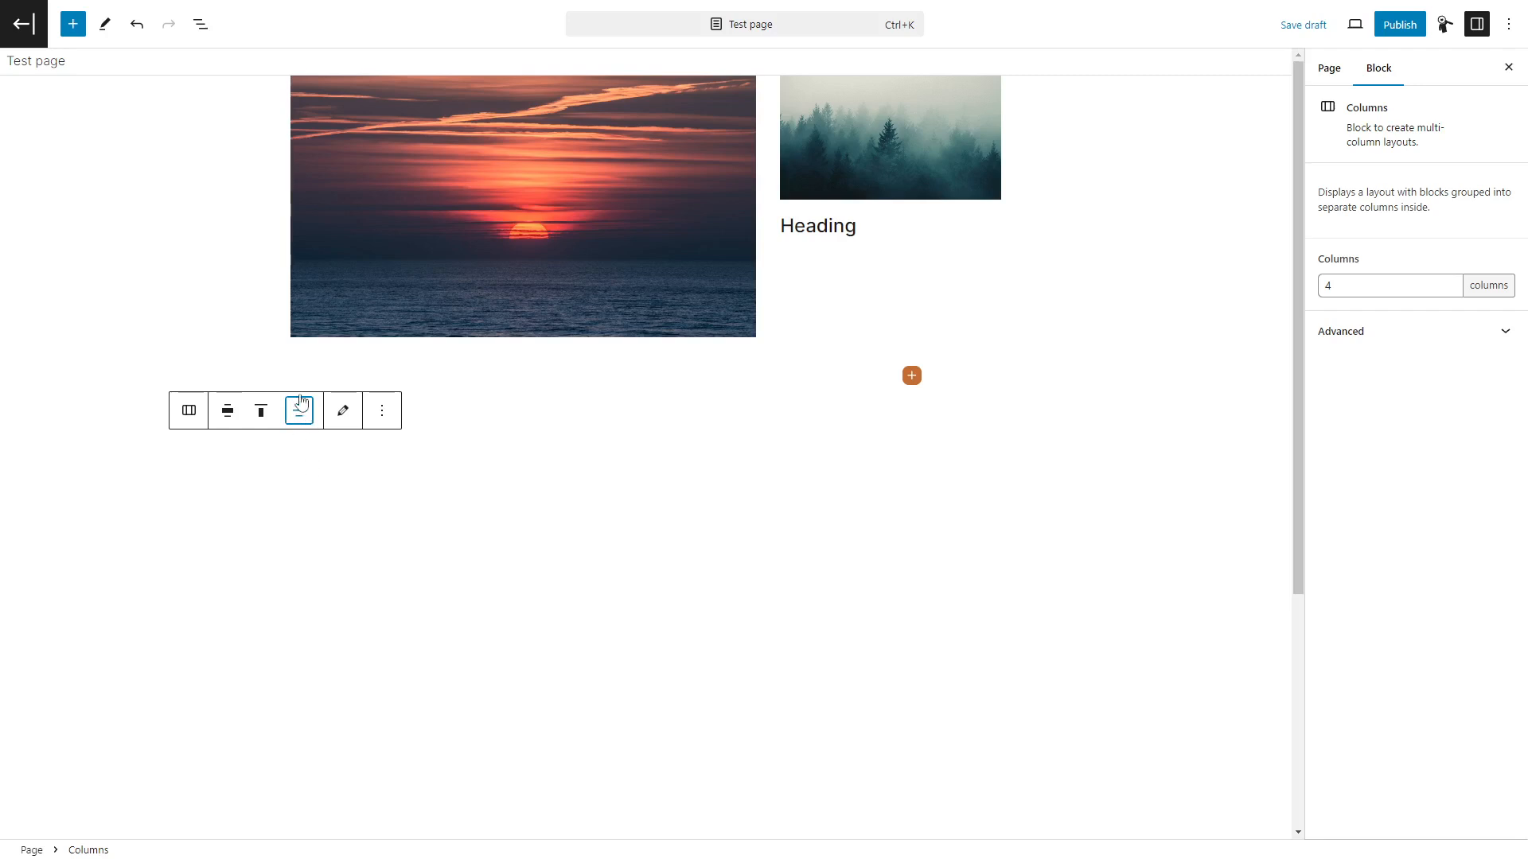